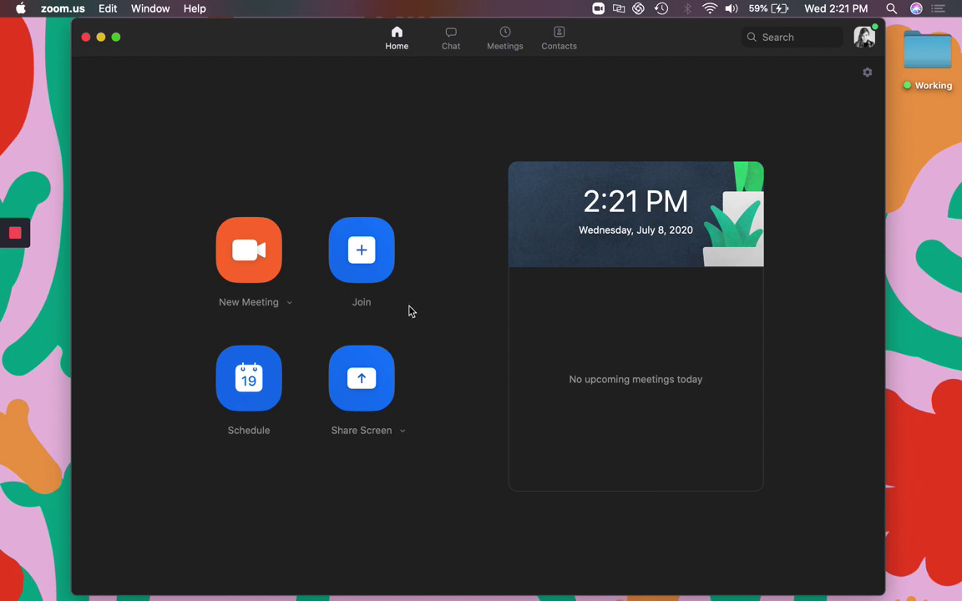
# Examine the Join, Schedule Meeting and Share Screen options on the home page, cancelling each dialog without entering anything
pyautogui.click(234, 280)
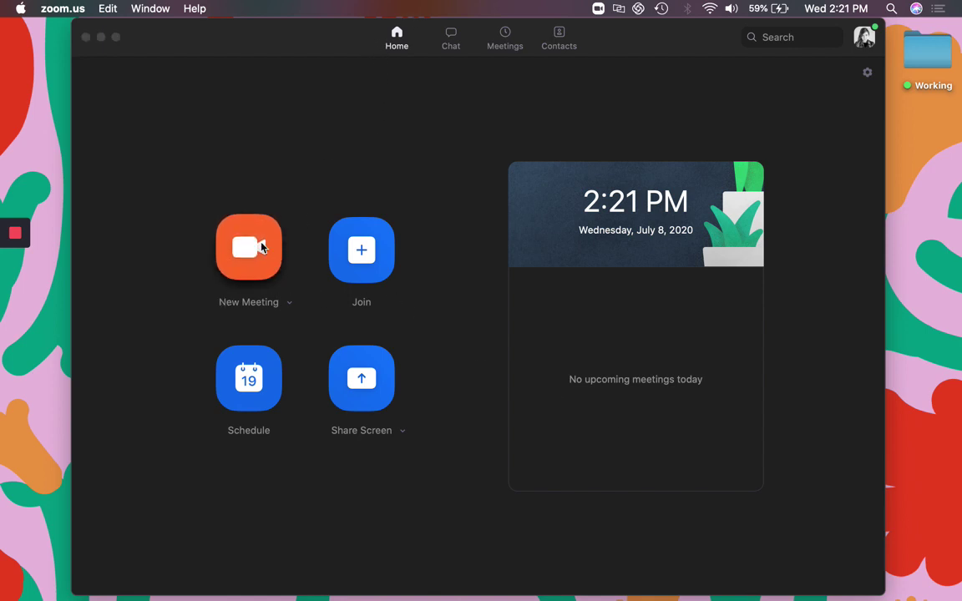
pyautogui.click(349, 269)
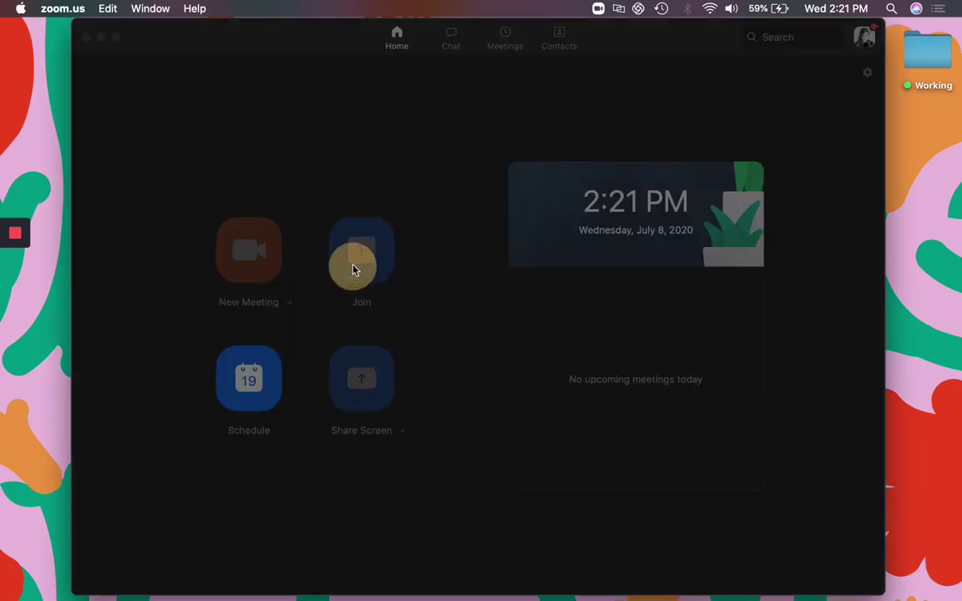
pyautogui.click(532, 413)
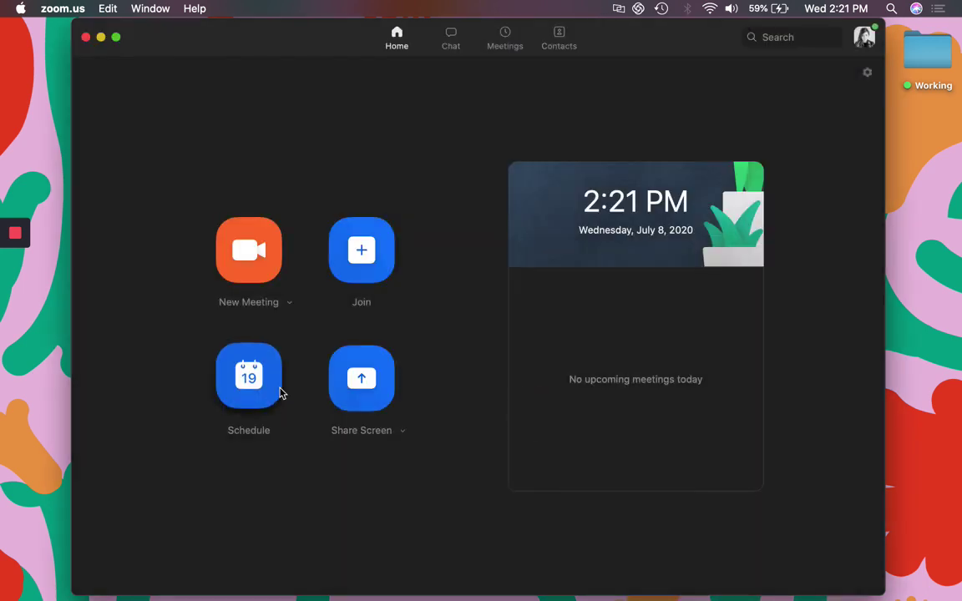
pyautogui.click(249, 377)
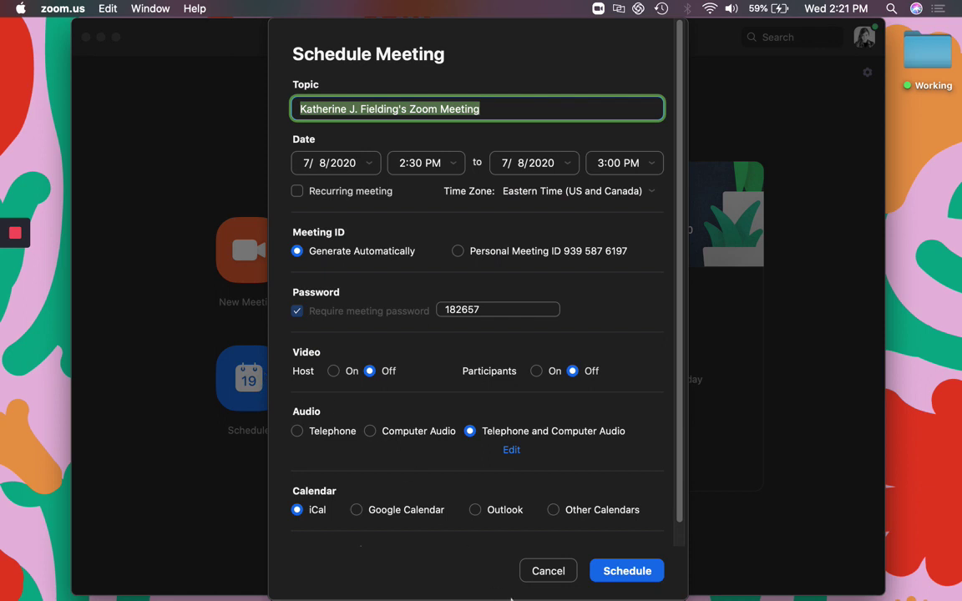
pyautogui.click(547, 572)
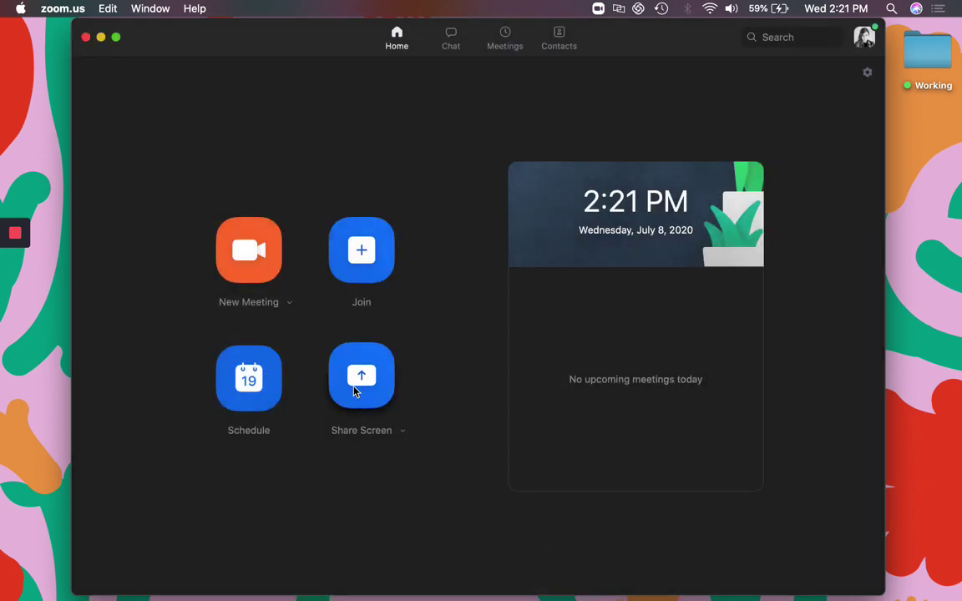
pyautogui.click(354, 391)
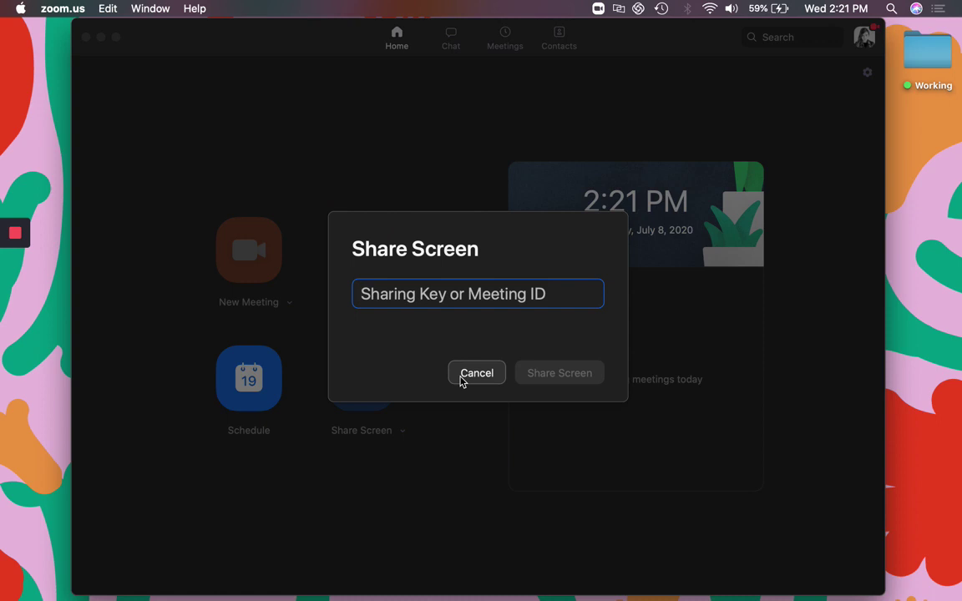
pyautogui.click(472, 374)
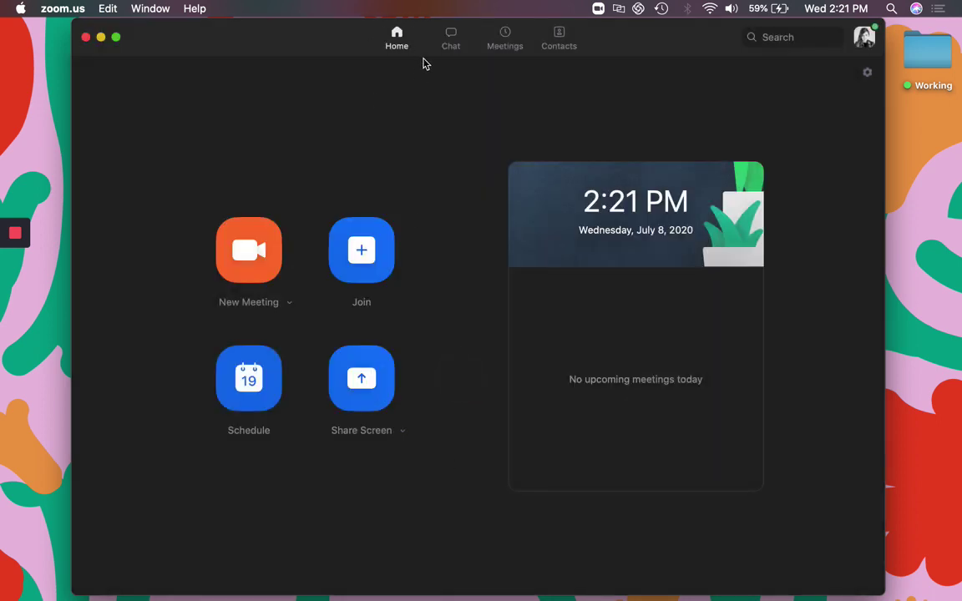
# View the new chat area and browse the list of upcoming and recurring meetings
pyautogui.click(452, 39)
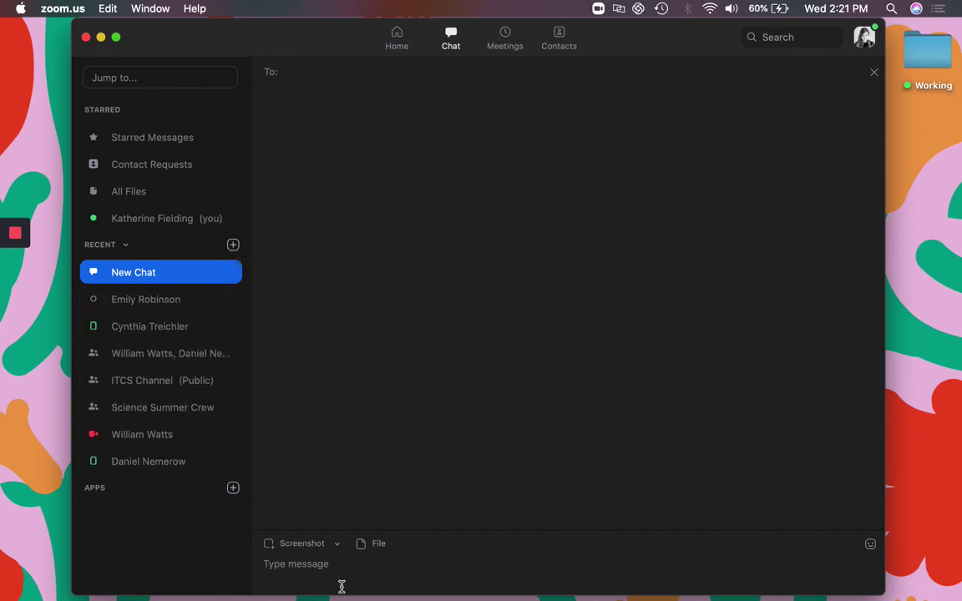
pyautogui.click(492, 51)
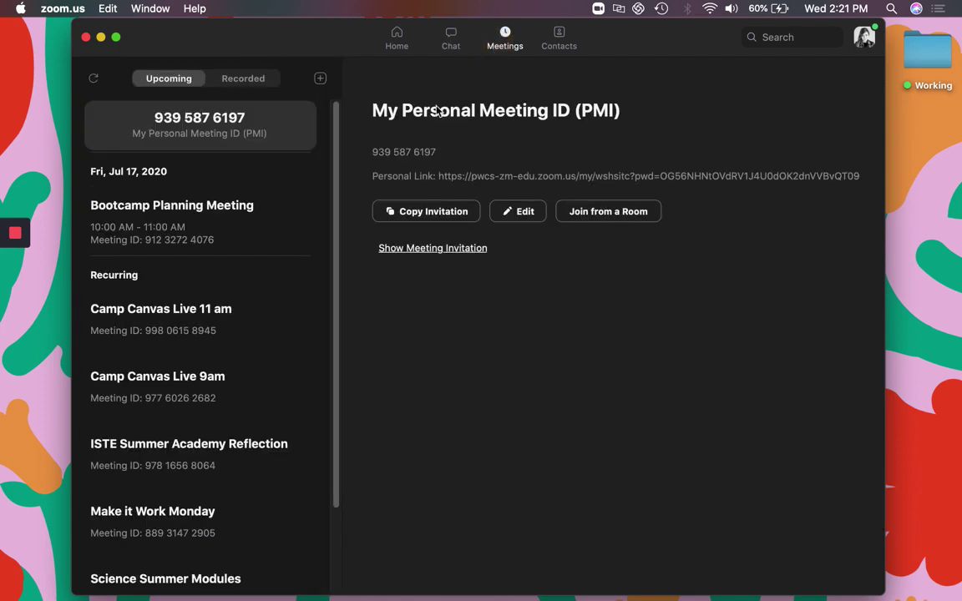
pyautogui.scroll(-1, 259, 393)
pyautogui.scroll(-5, 260, 393)
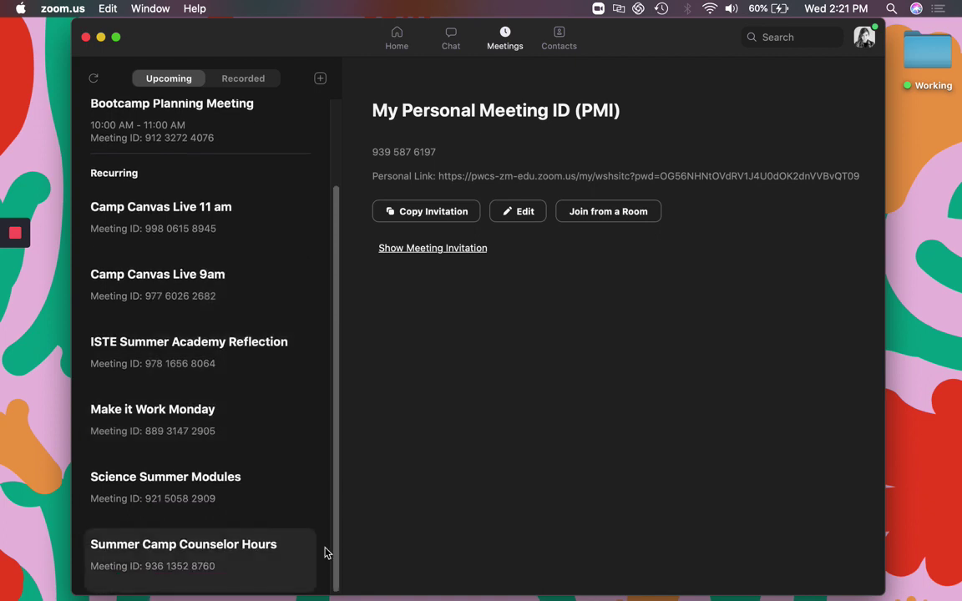
# Expand Company Contacts and browse through the directory
pyautogui.click(558, 37)
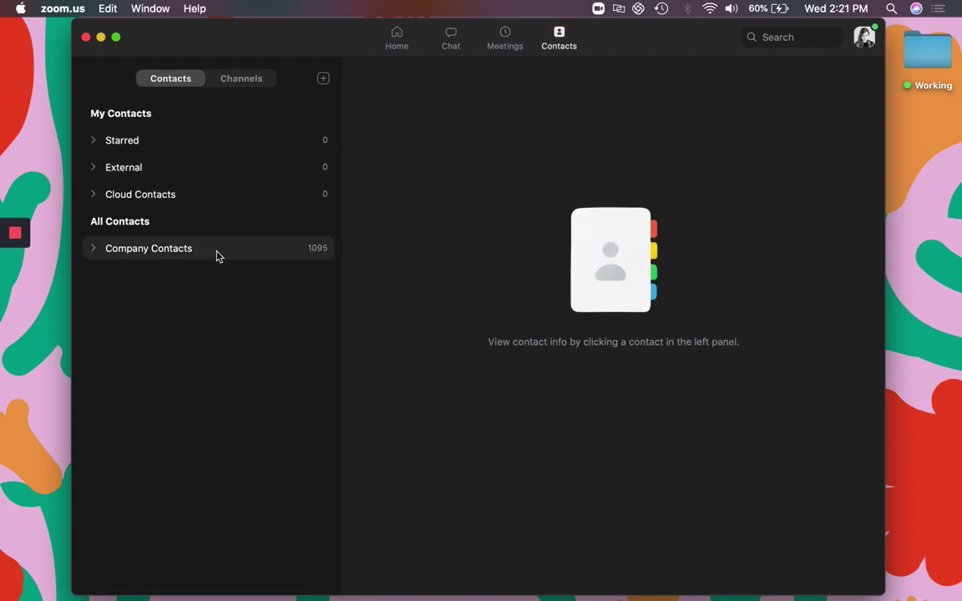
pyautogui.click(214, 251)
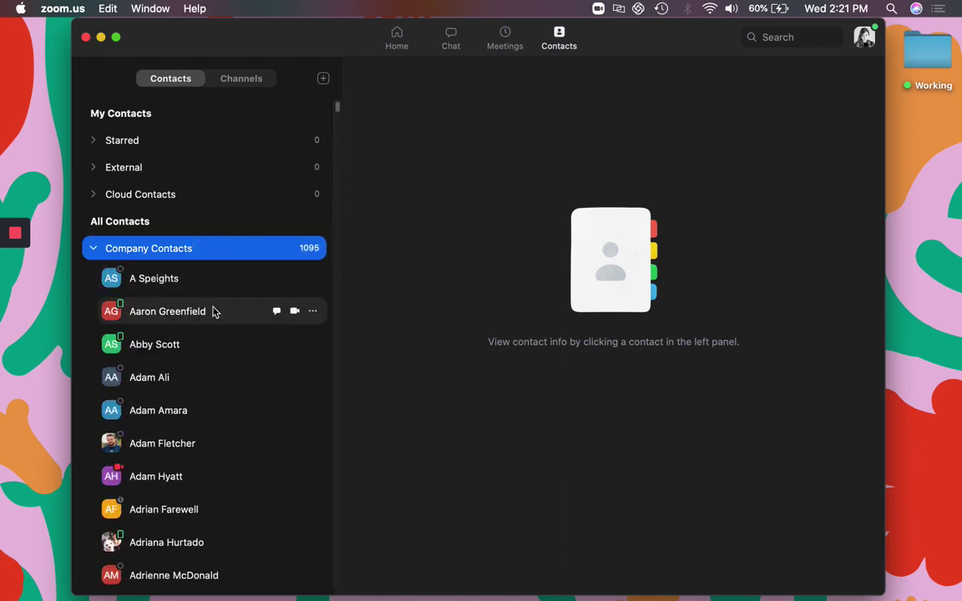
pyautogui.scroll(-20, 208, 369)
pyautogui.scroll(-15, 208, 367)
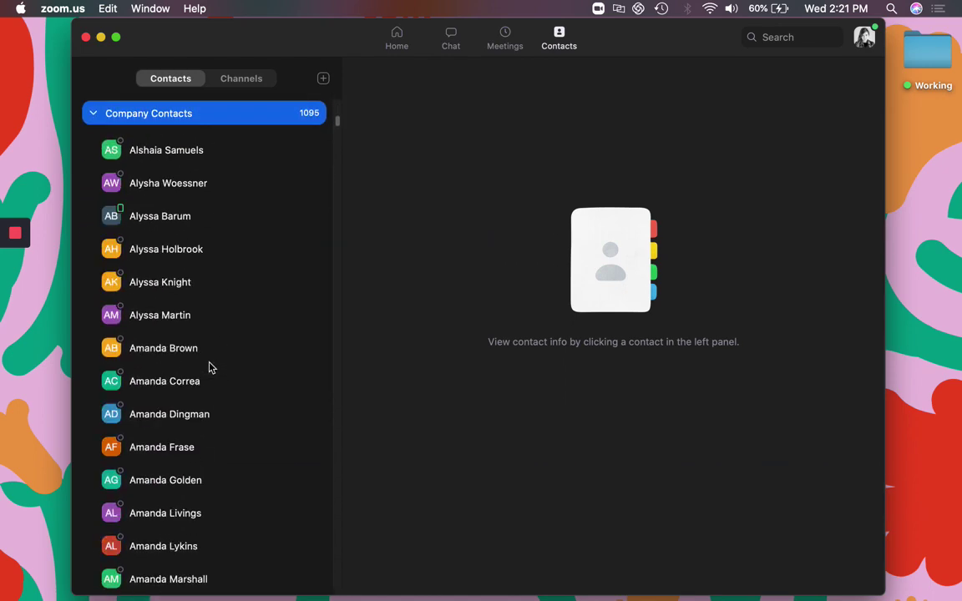
pyautogui.scroll(8, 210, 364)
pyautogui.scroll(5, 212, 365)
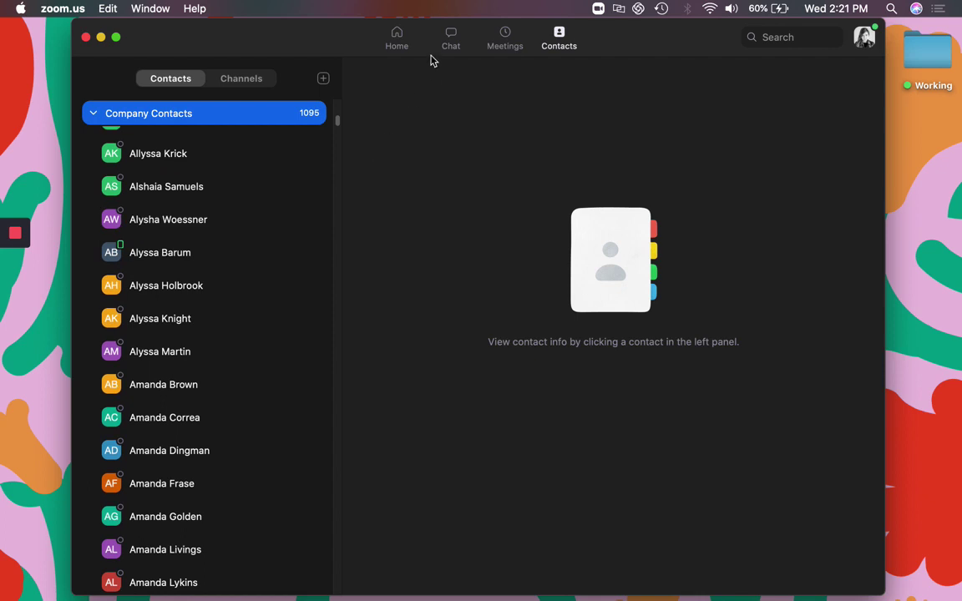
# Return to the scheduled meetings, start the personal meeting room and reposition its window slightly
pyautogui.click(487, 44)
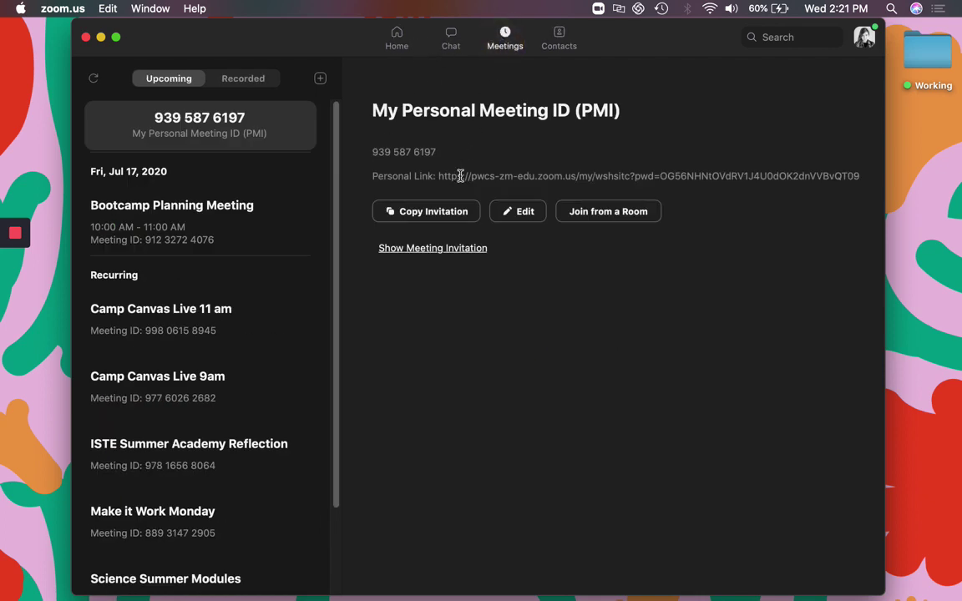
pyautogui.click(622, 217)
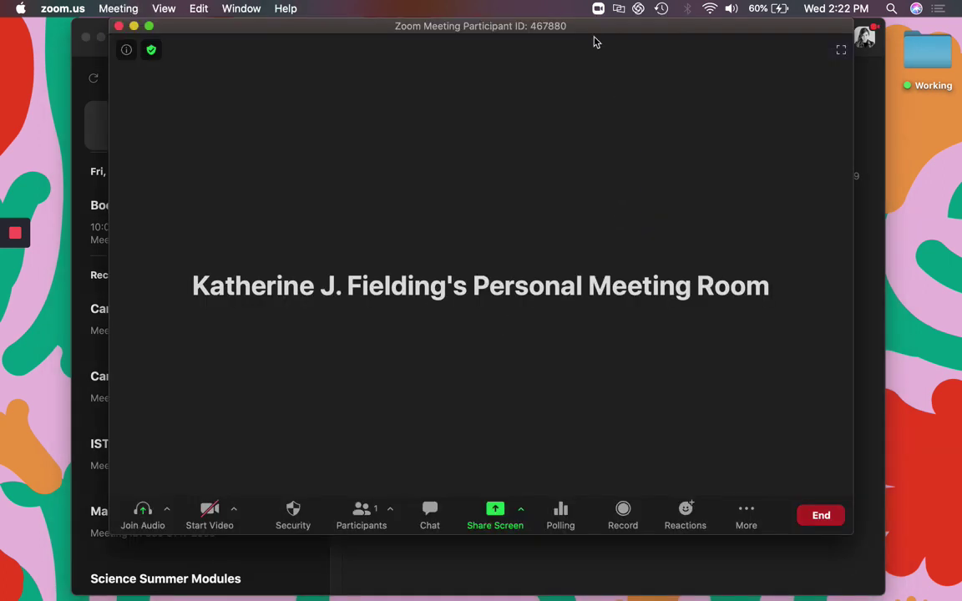
pyautogui.moveTo(589, 31); pyautogui.dragTo(576, 33)
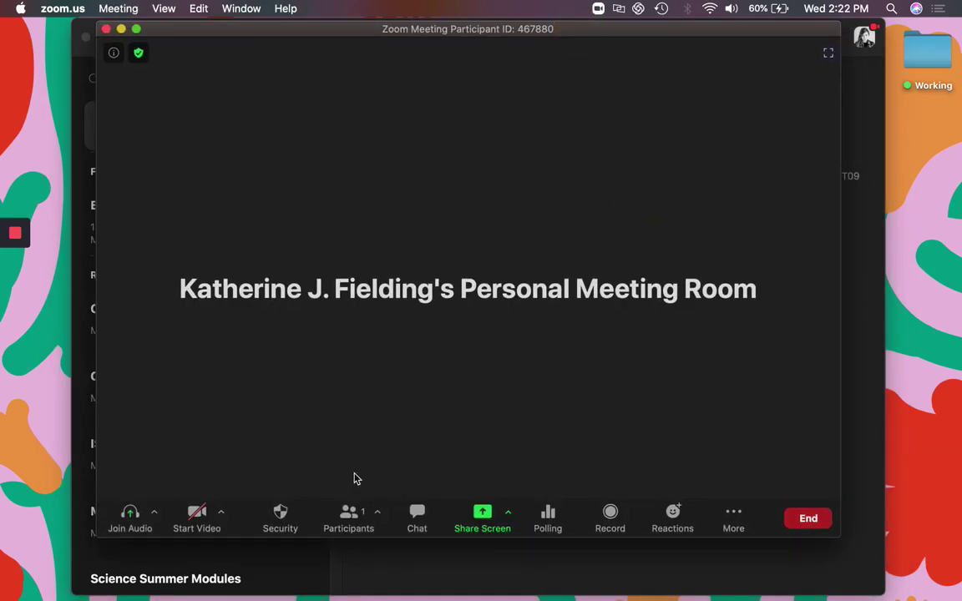
# Join the meeting with computer audio and start the video
pyautogui.click(129, 517)
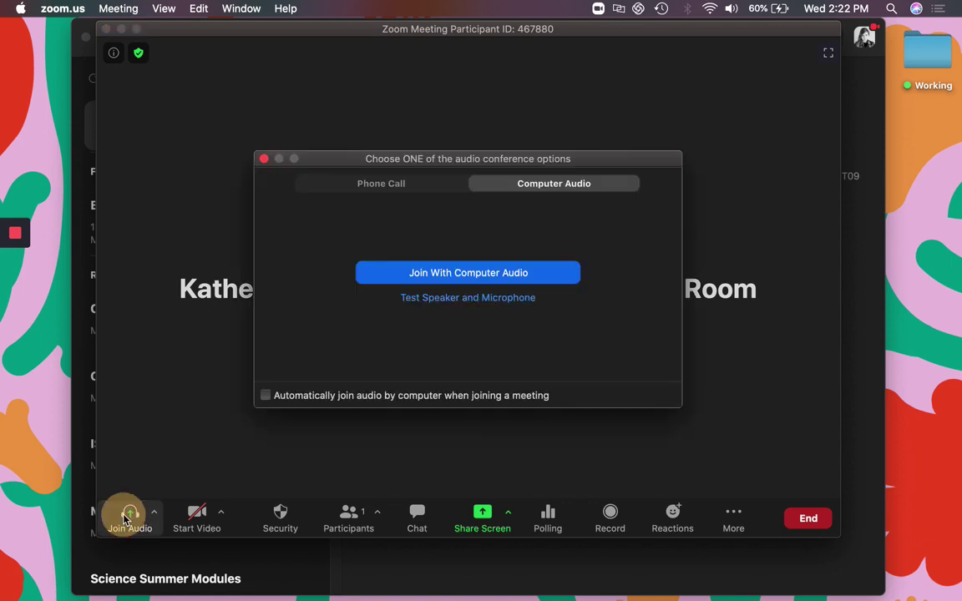
pyautogui.click(433, 272)
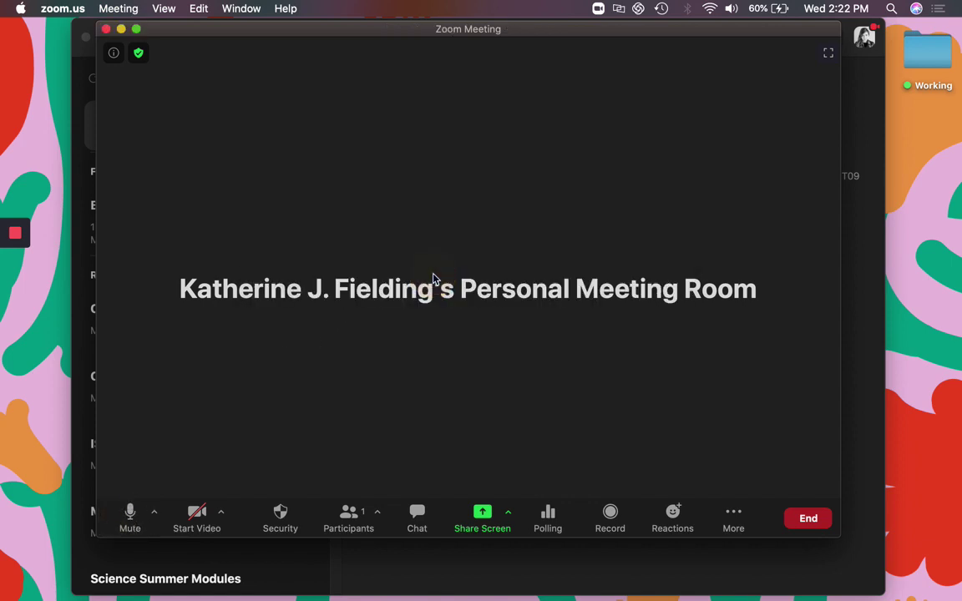
pyautogui.click(196, 513)
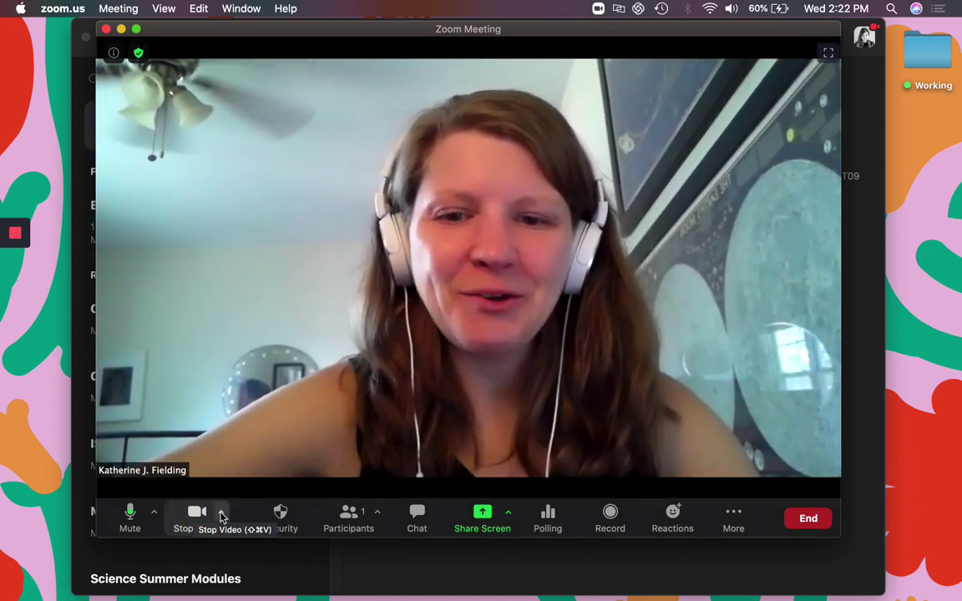
# Review the available cameras, microphones and speakers for the meeting without changing any of them
pyautogui.click(221, 513)
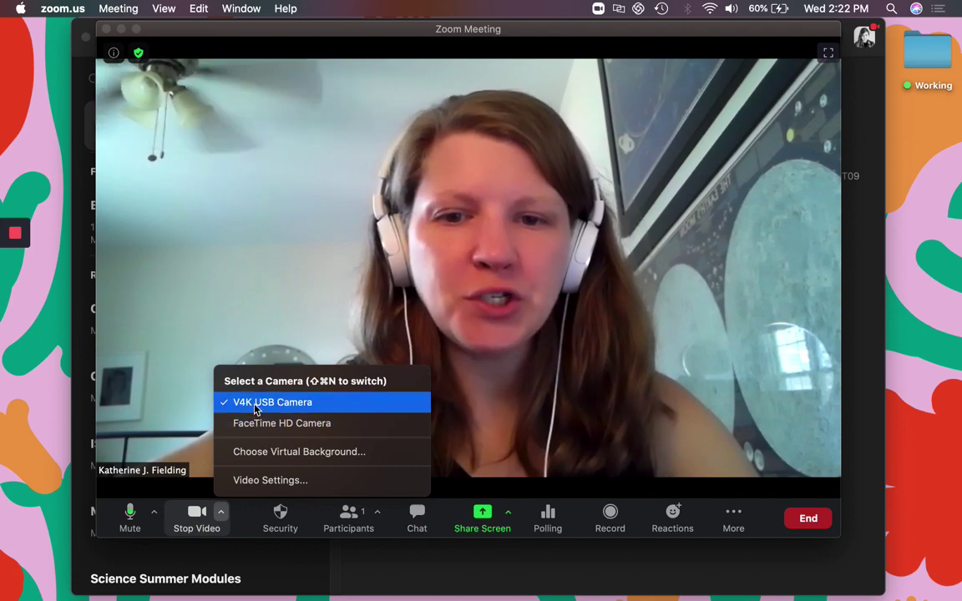
pyautogui.click(153, 512)
pyautogui.click(154, 512)
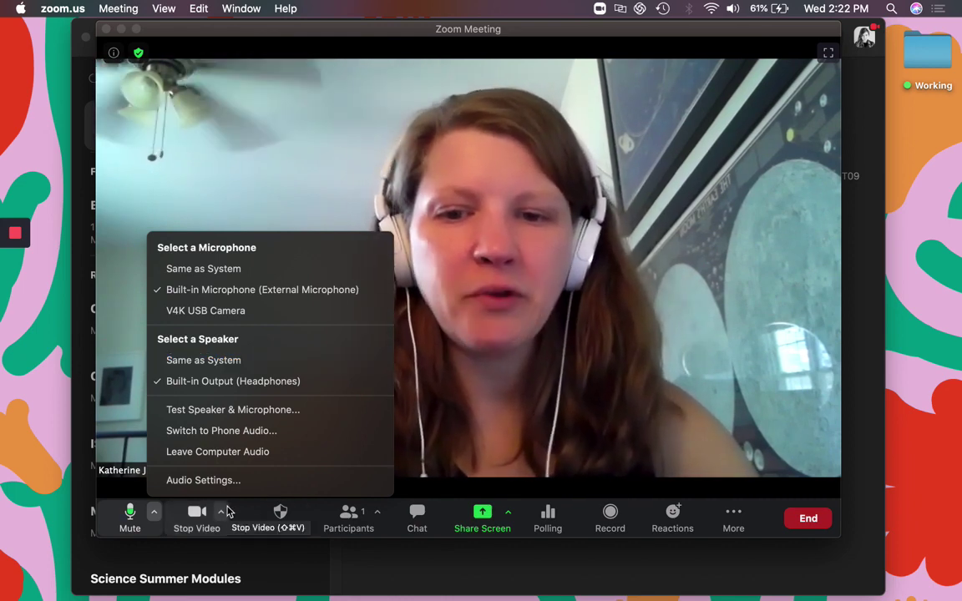
pyautogui.click(422, 429)
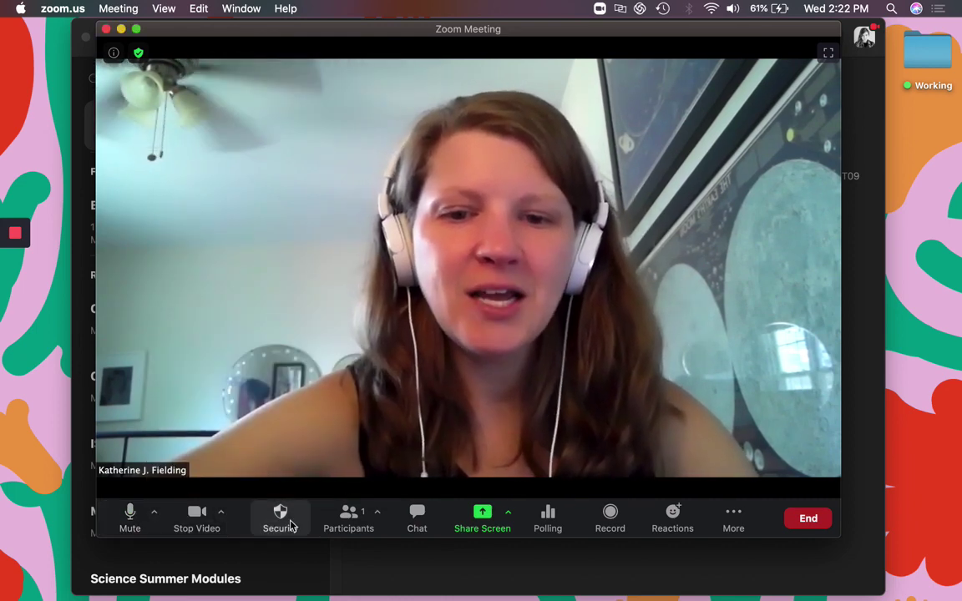
# Switch the permission for participants to unmute themselves off and back on
pyautogui.click(282, 517)
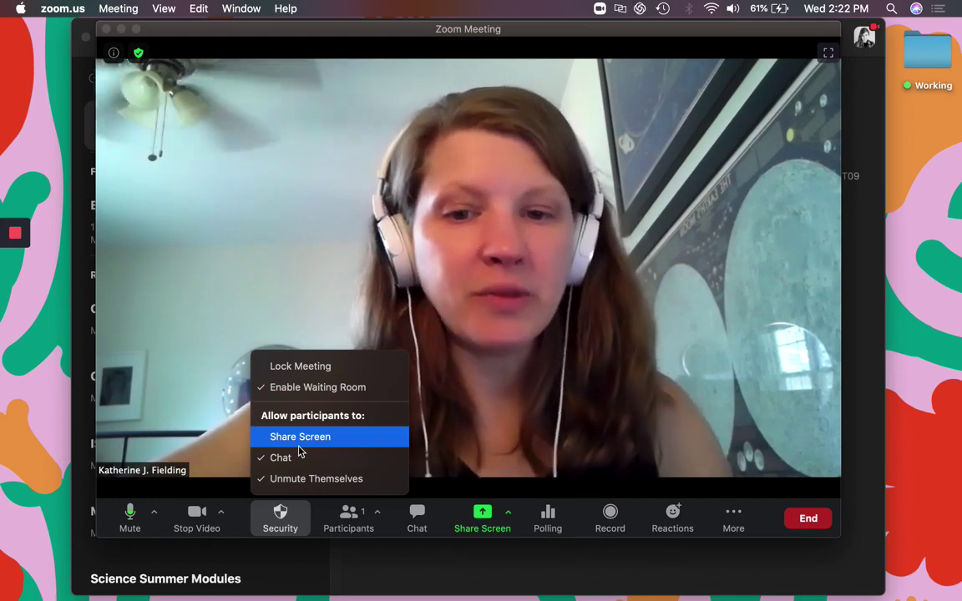
pyautogui.click(311, 479)
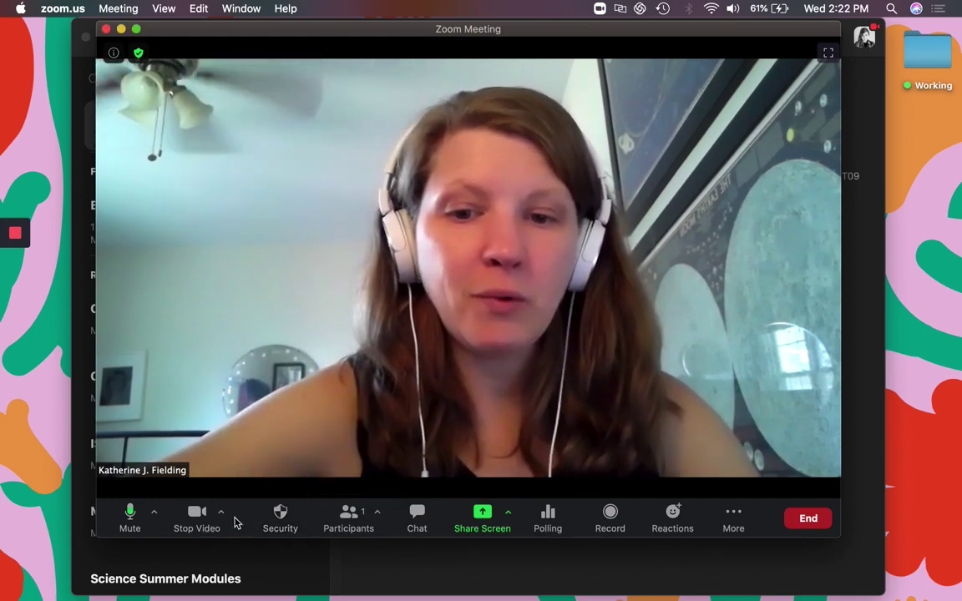
pyautogui.click(281, 522)
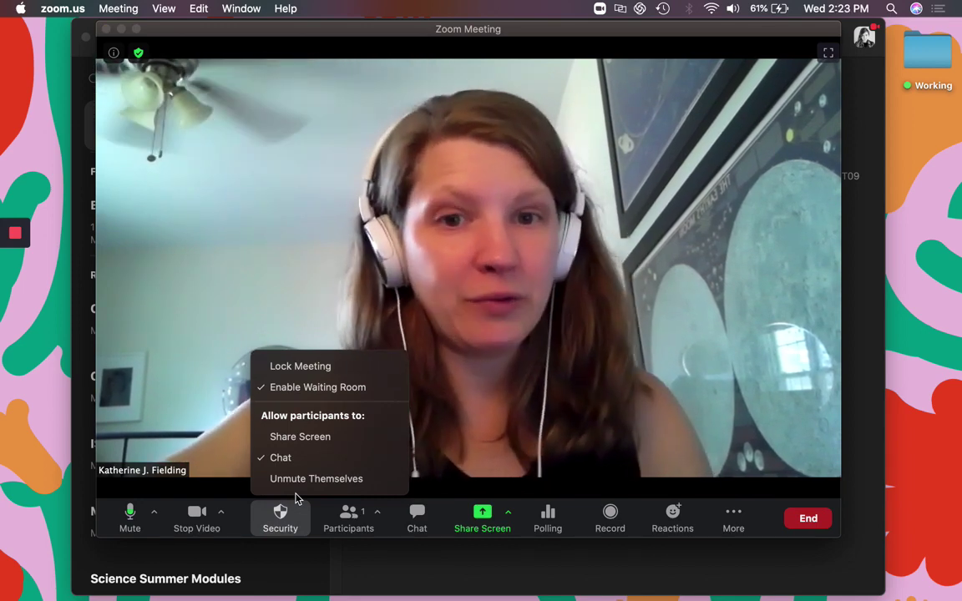
pyautogui.click(299, 479)
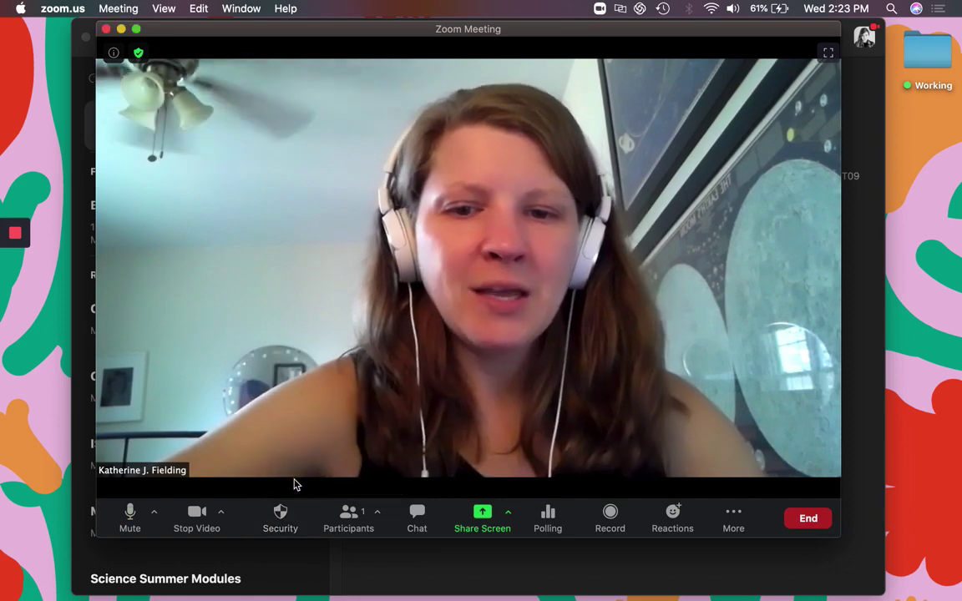
# Switch the participants' chat permission off and back on, and review the Share Screen permission in the security options
pyautogui.click(298, 517)
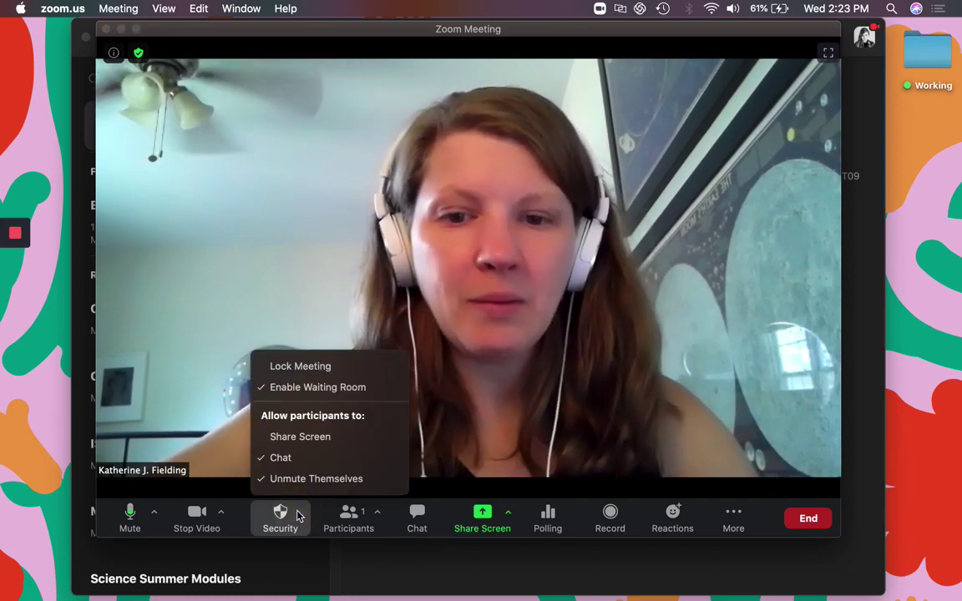
pyautogui.click(303, 458)
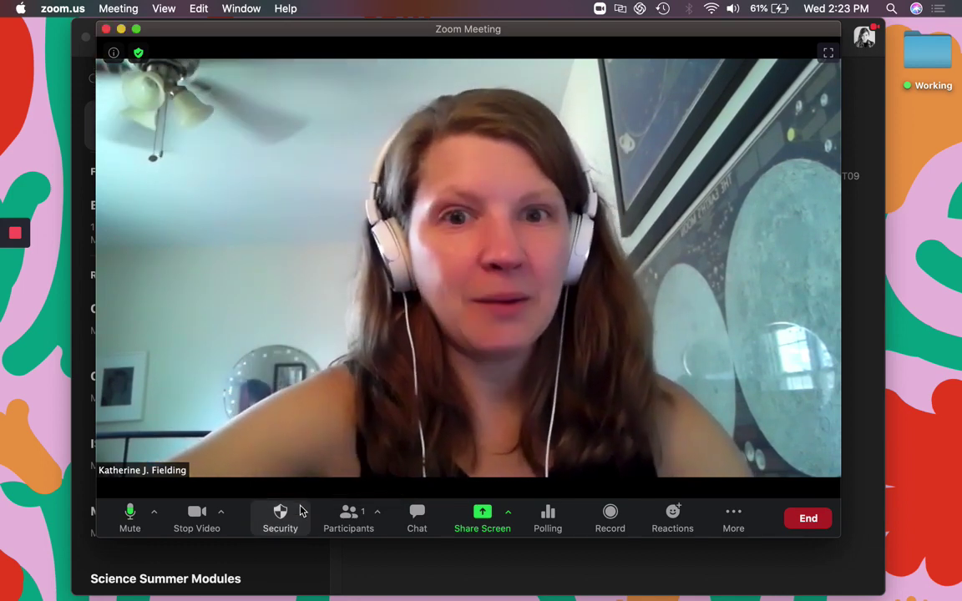
pyautogui.click(296, 512)
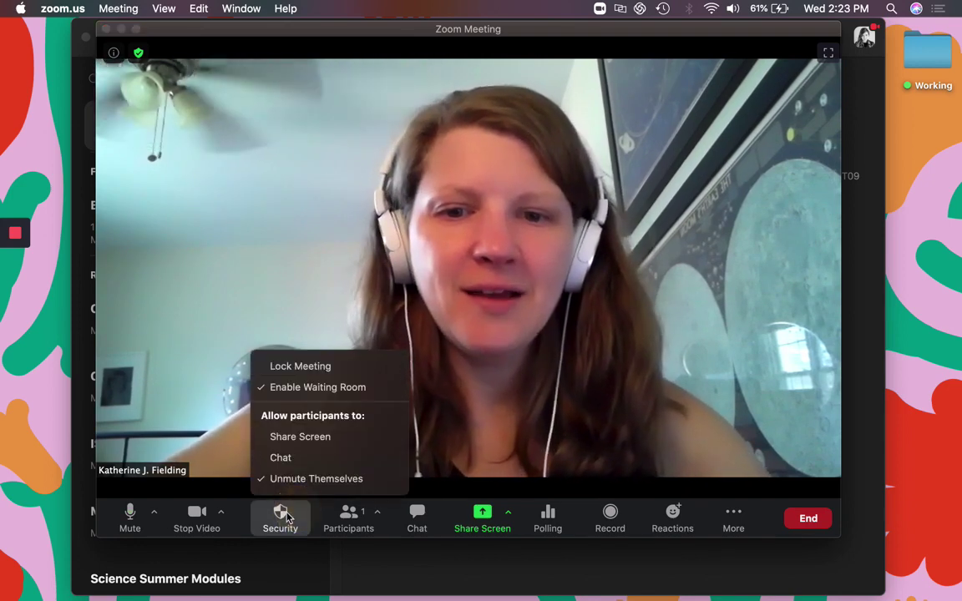
pyautogui.click(285, 458)
pyautogui.click(282, 518)
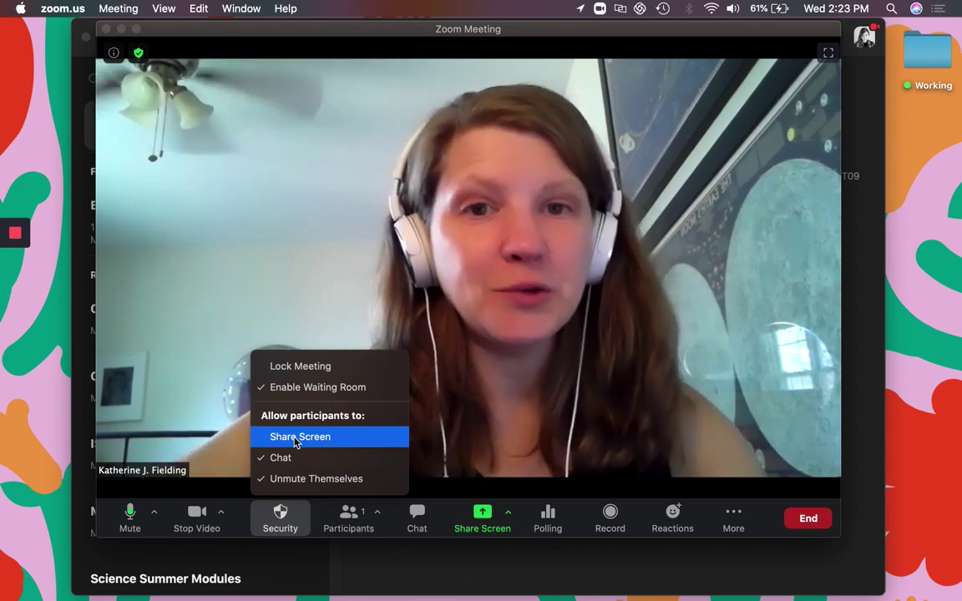
# Show the participants list, including the host's additional options, and open the meeting chat with it
pyautogui.click(351, 522)
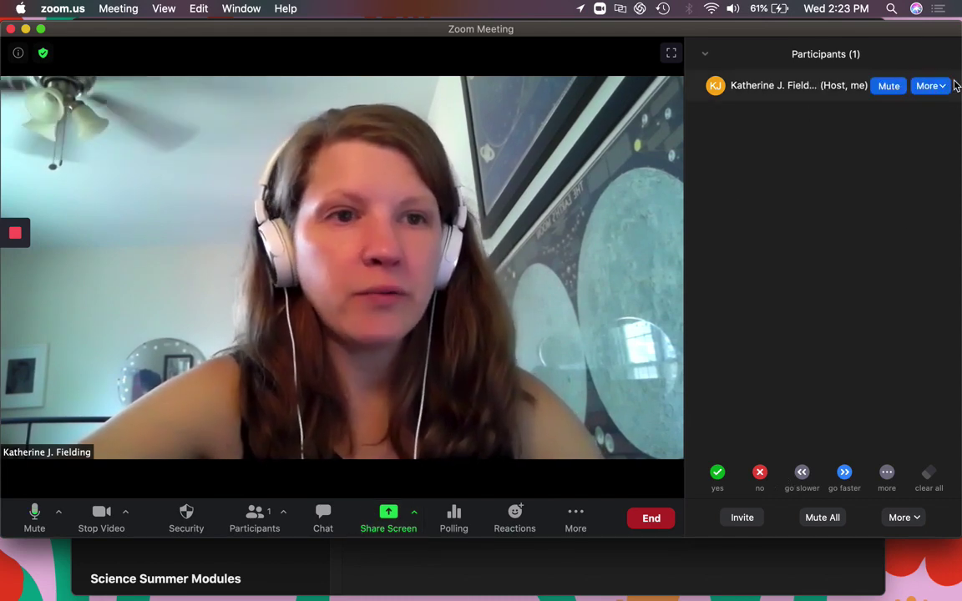
pyautogui.click(938, 87)
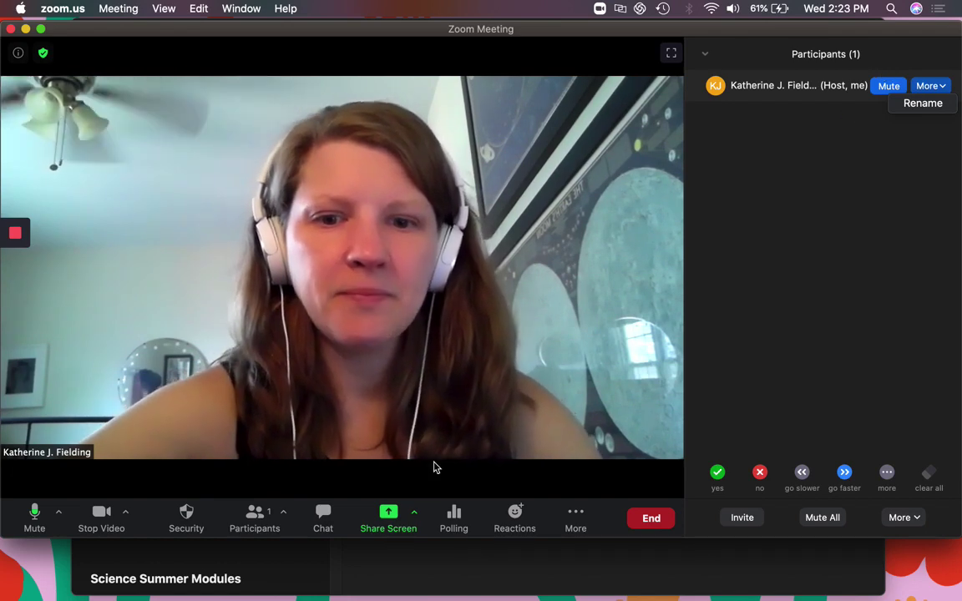
pyautogui.click(326, 518)
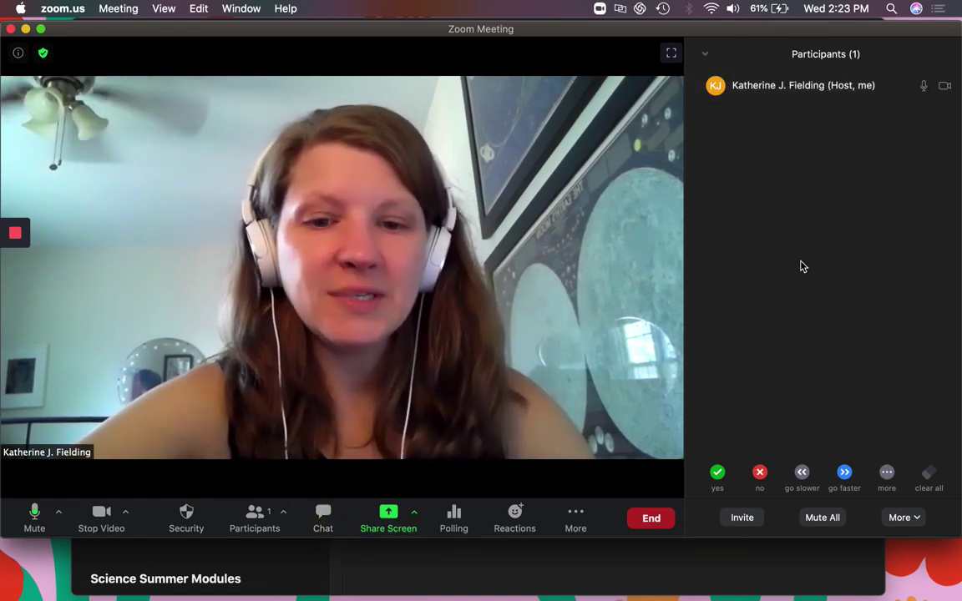
pyautogui.click(316, 528)
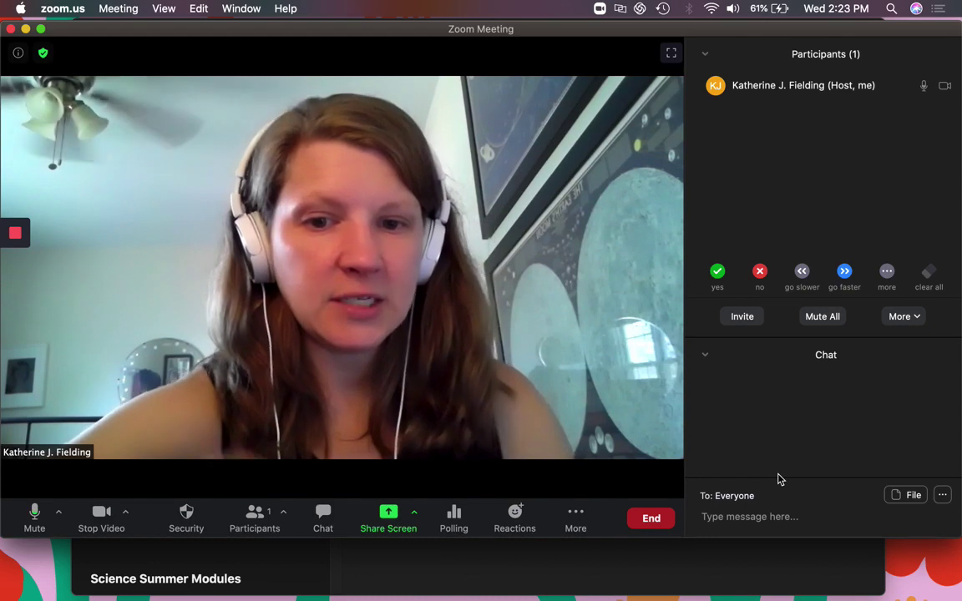
# Review the sharing options that control whether one or multiple participants can share their screen
pyautogui.click(413, 513)
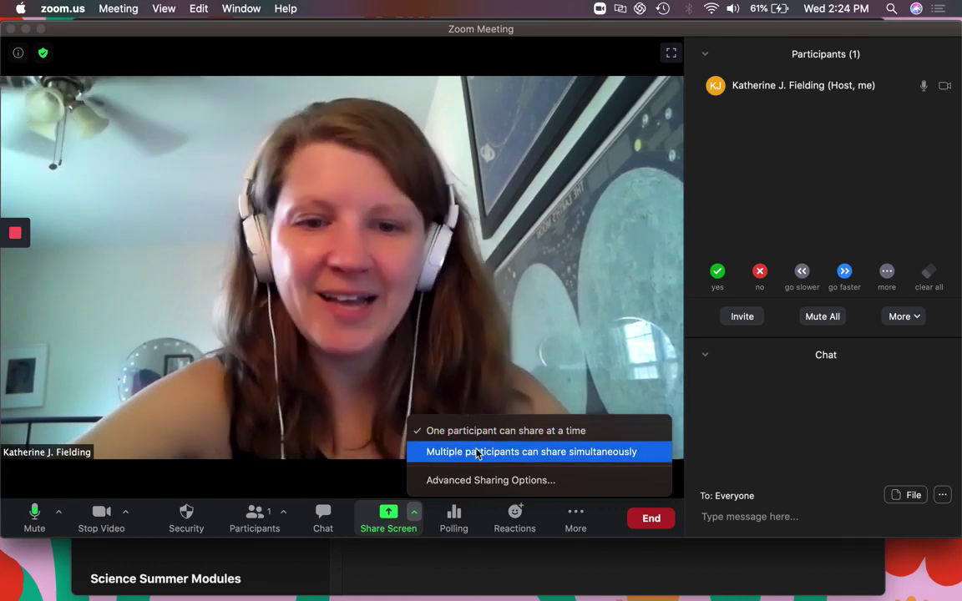
# Open the meeting's polls and start writing a question for Poll 1 in the browser's poll form
pyautogui.click(449, 523)
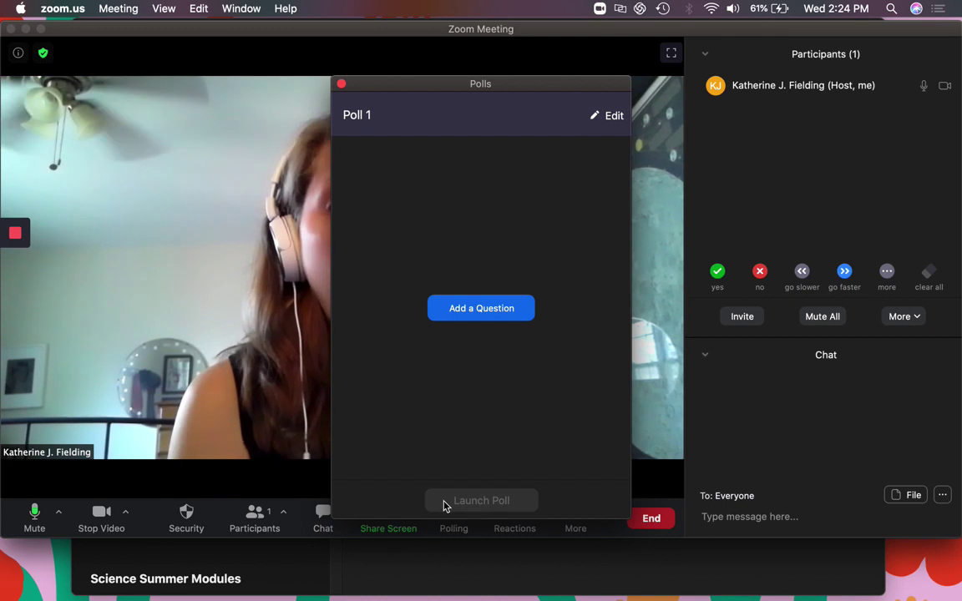
pyautogui.moveTo(450, 87); pyautogui.dragTo(644, 83)
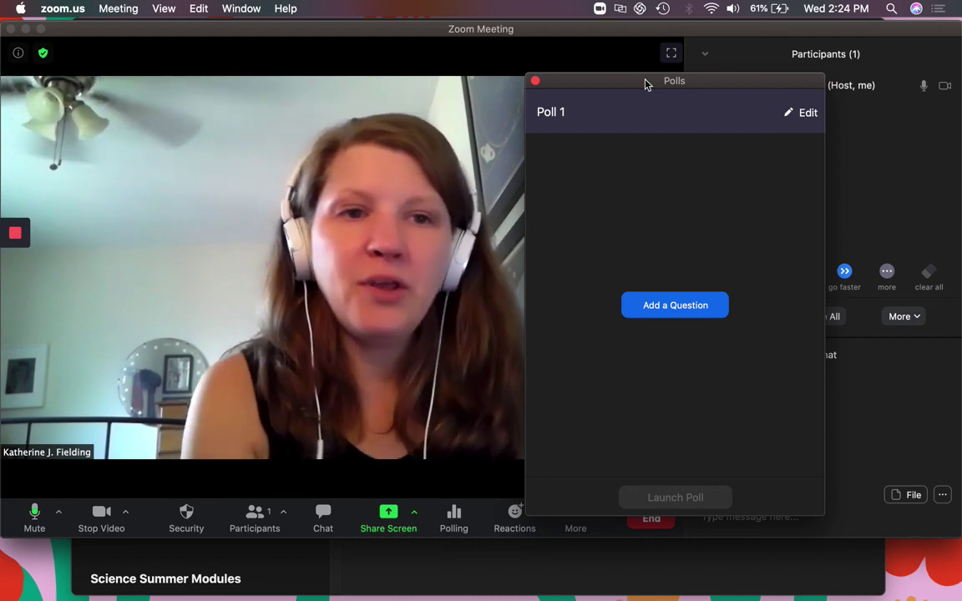
pyautogui.click(693, 308)
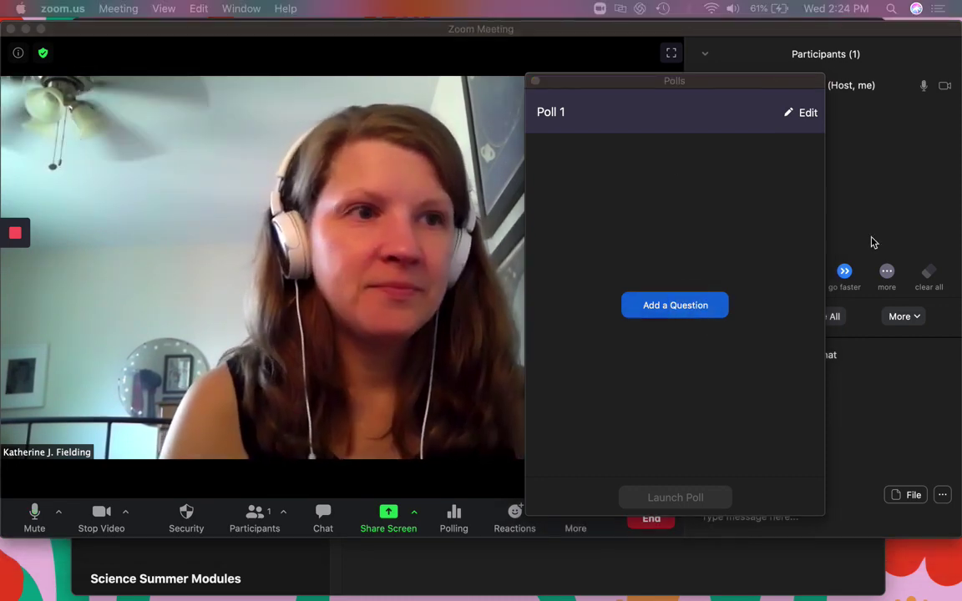
pyautogui.click(410, 33)
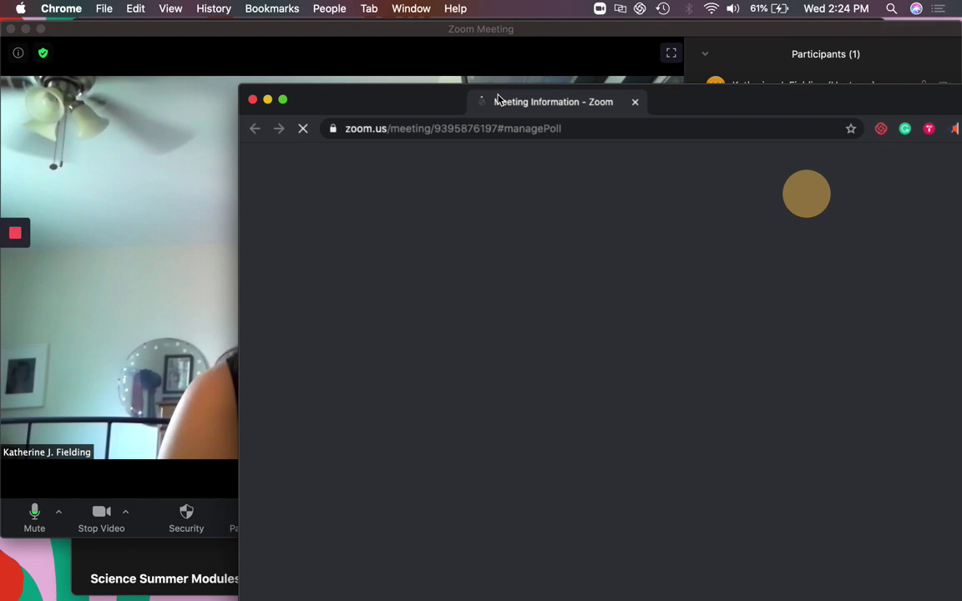
pyautogui.moveTo(497, 99); pyautogui.dragTo(259, 53)
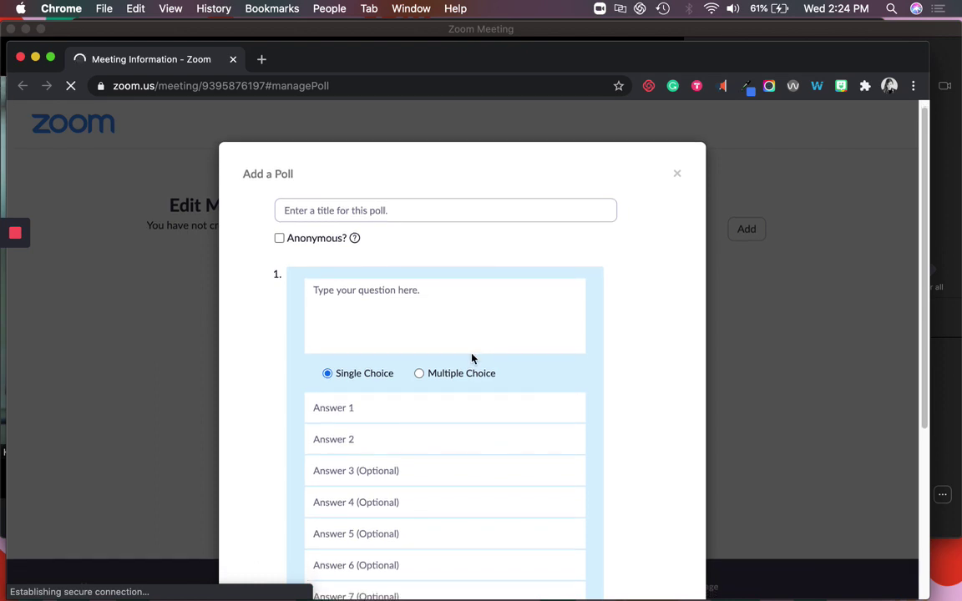
pyautogui.click(447, 313)
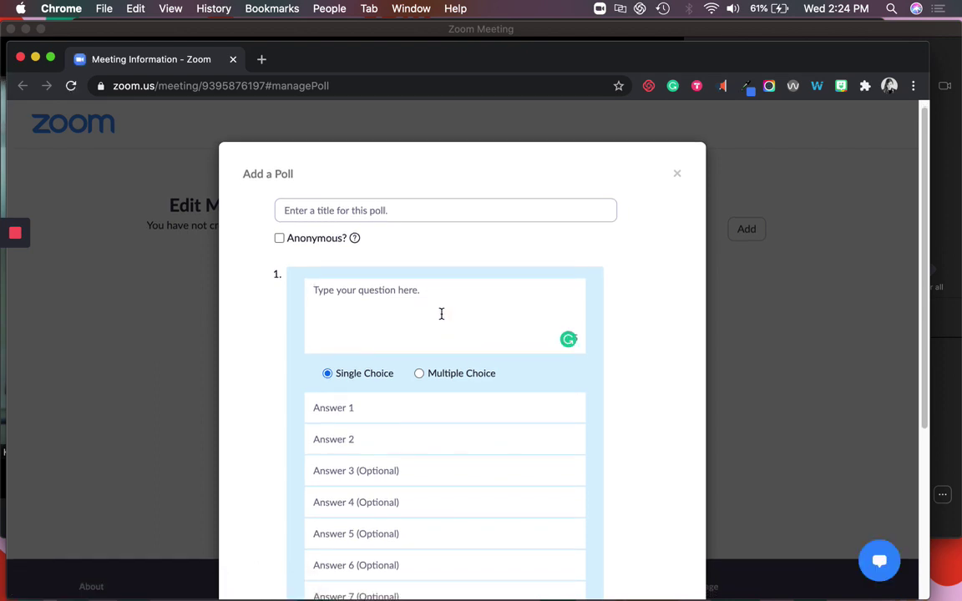
pyautogui.write('Ques')
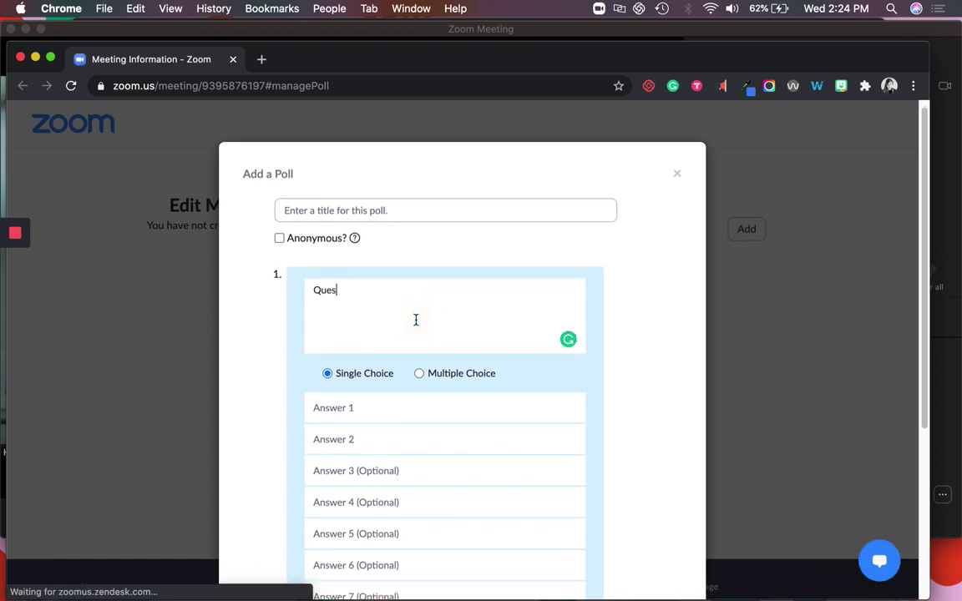
pyautogui.write('tin')
pyautogui.write('n 1')
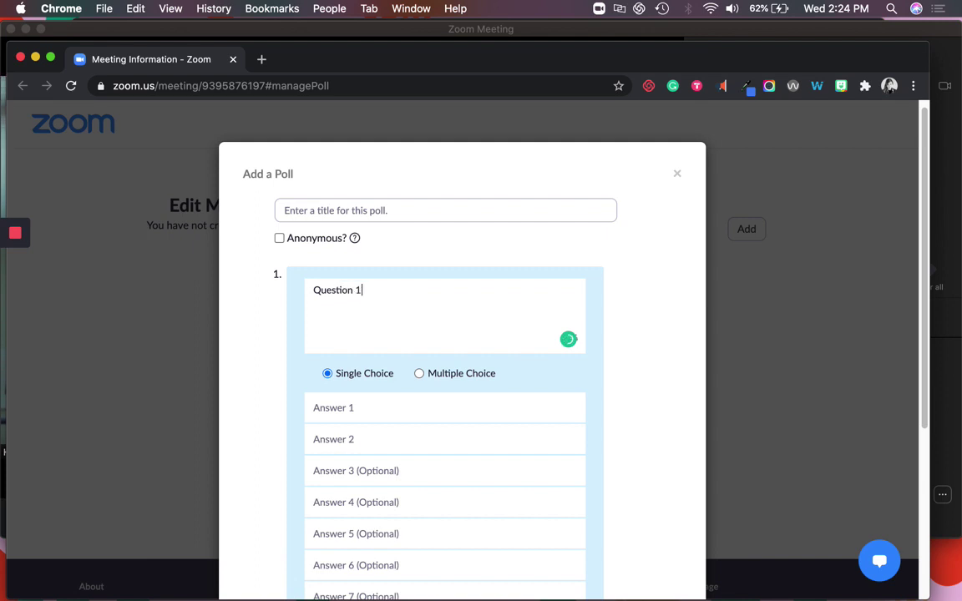
pyautogui.press('BackSpace')
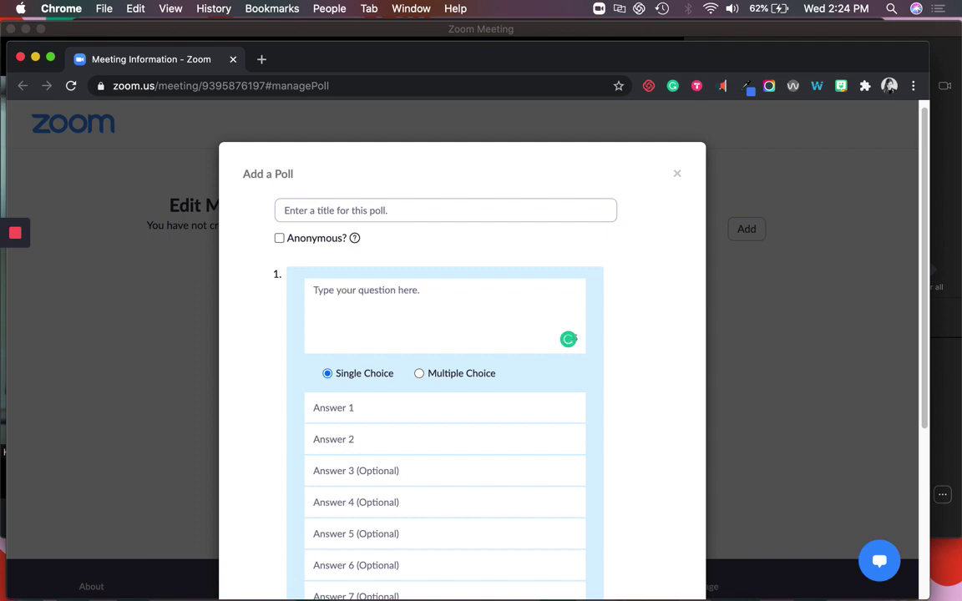
# Enter the poll question "Do you like cheese" with the answers "Yes" and "No"
pyautogui.write('Do you like cheese')
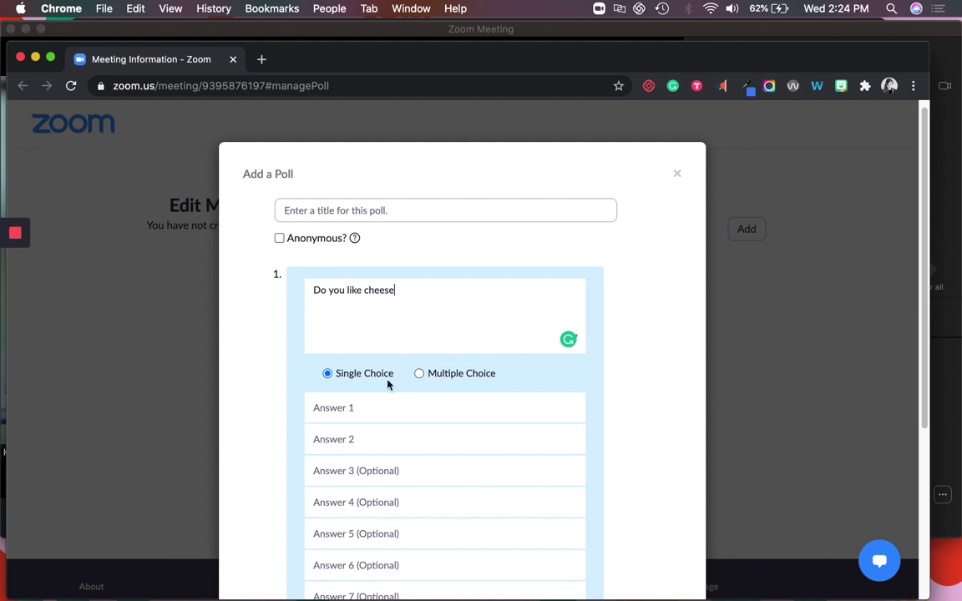
pyautogui.click(377, 407)
pyautogui.write('Yes')
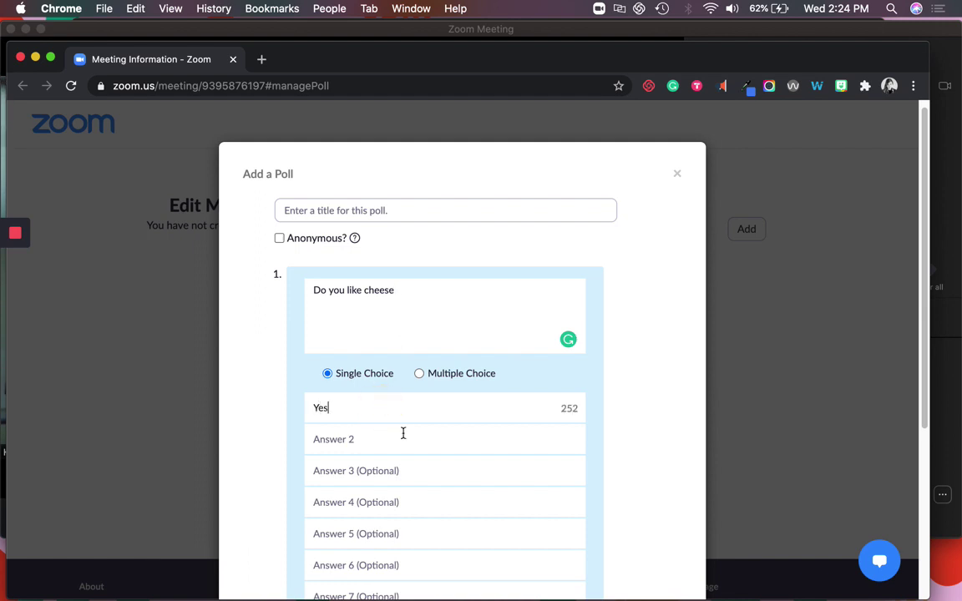
pyautogui.click(399, 439)
pyautogui.write('NO')
pyautogui.press('BackSpace')
pyautogui.write('o')
# Add a second, blank question to the poll and title the poll "Favorites"
pyautogui.scroll(-5, 431, 447)
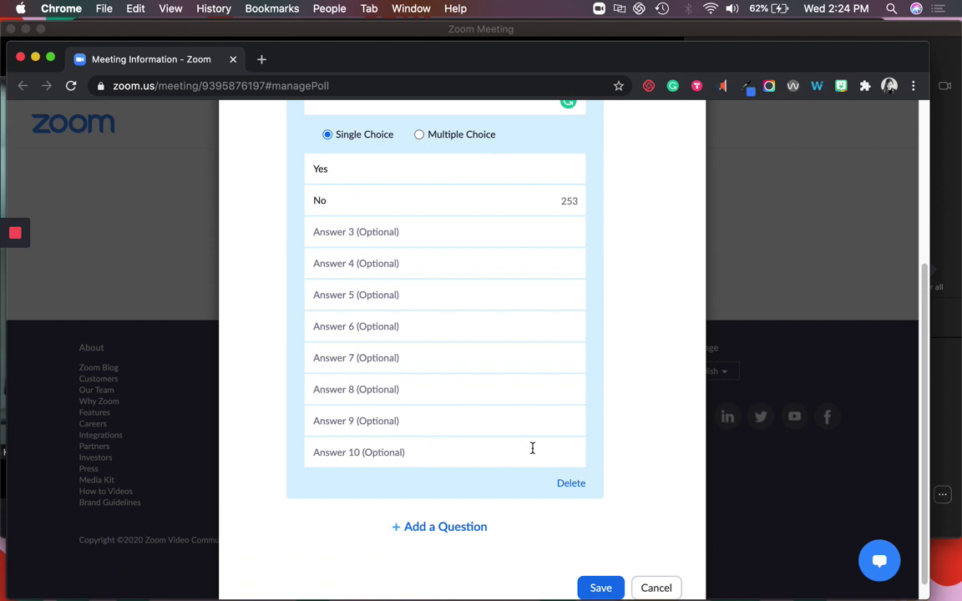
pyautogui.click(482, 528)
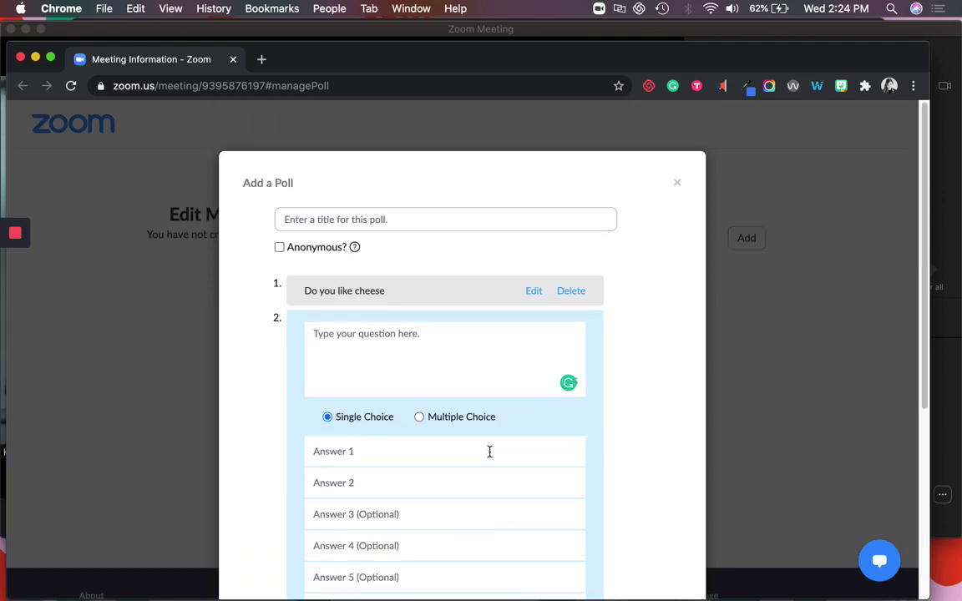
pyautogui.click(381, 205)
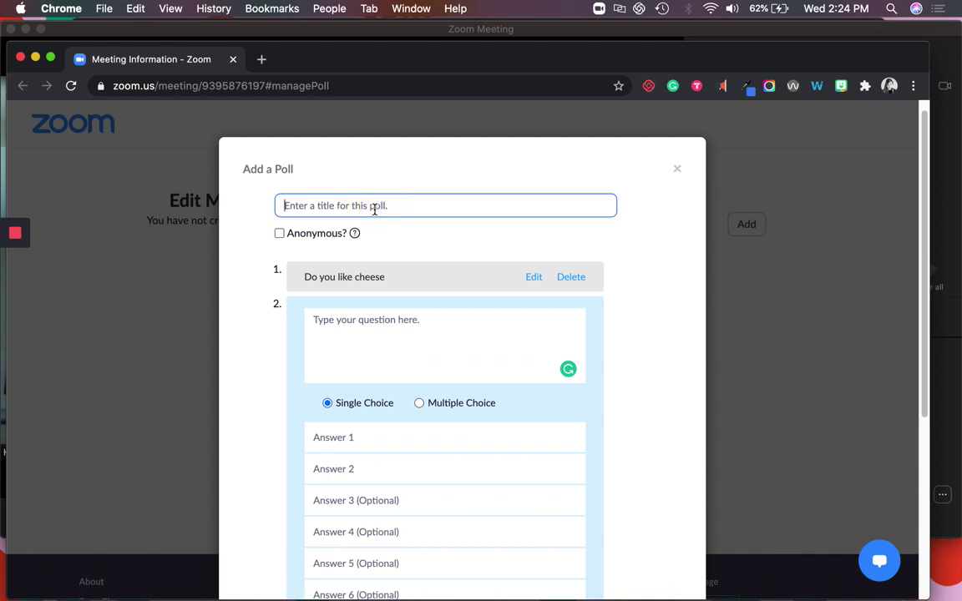
pyautogui.write('Favorites')
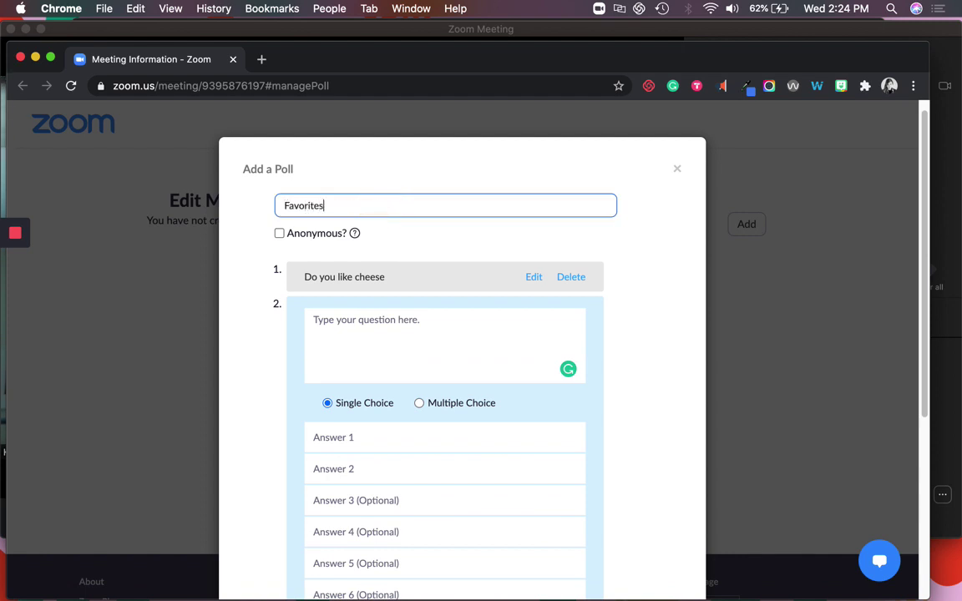
# Delete the empty second question and save the poll
pyautogui.scroll(-5, 469, 330)
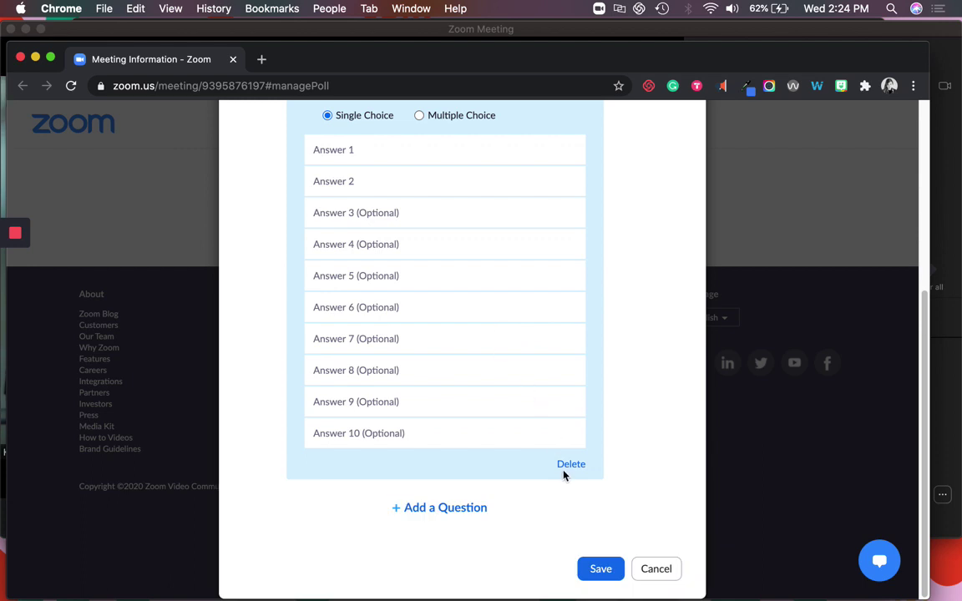
pyautogui.click(565, 471)
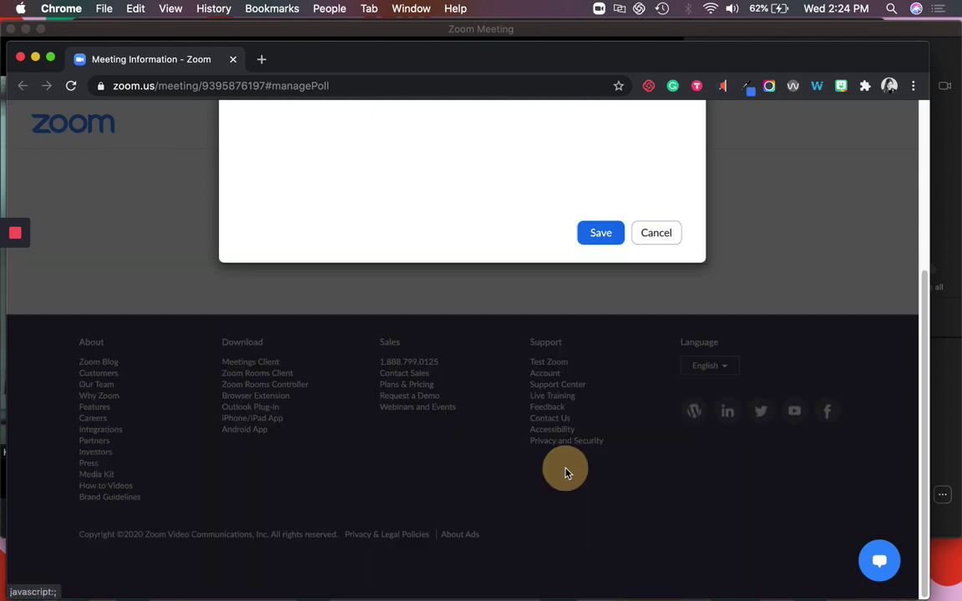
pyautogui.click(601, 239)
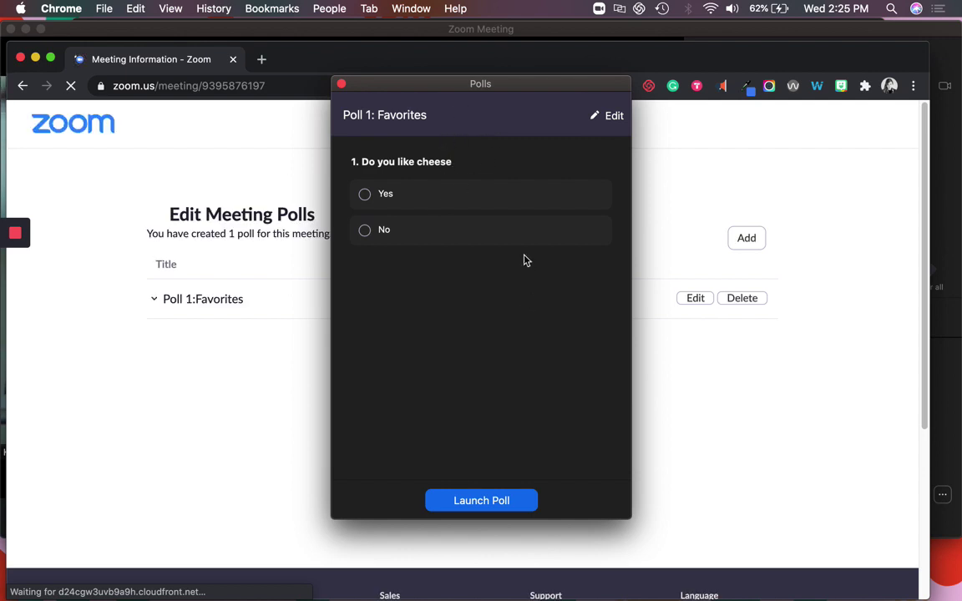
# Launch the Favorites poll and end it, closing the browser page and the polls window
pyautogui.click(522, 506)
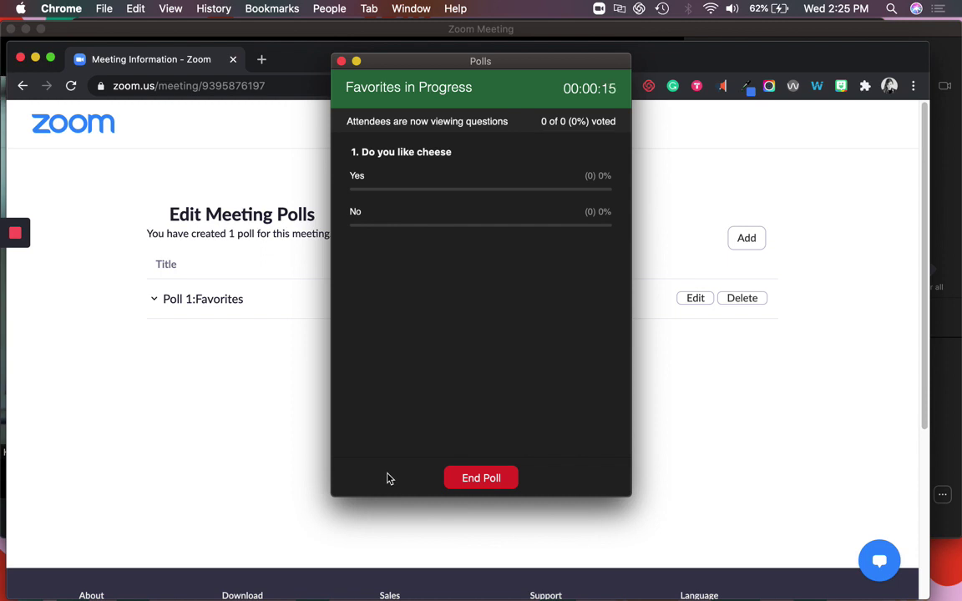
pyautogui.click(511, 478)
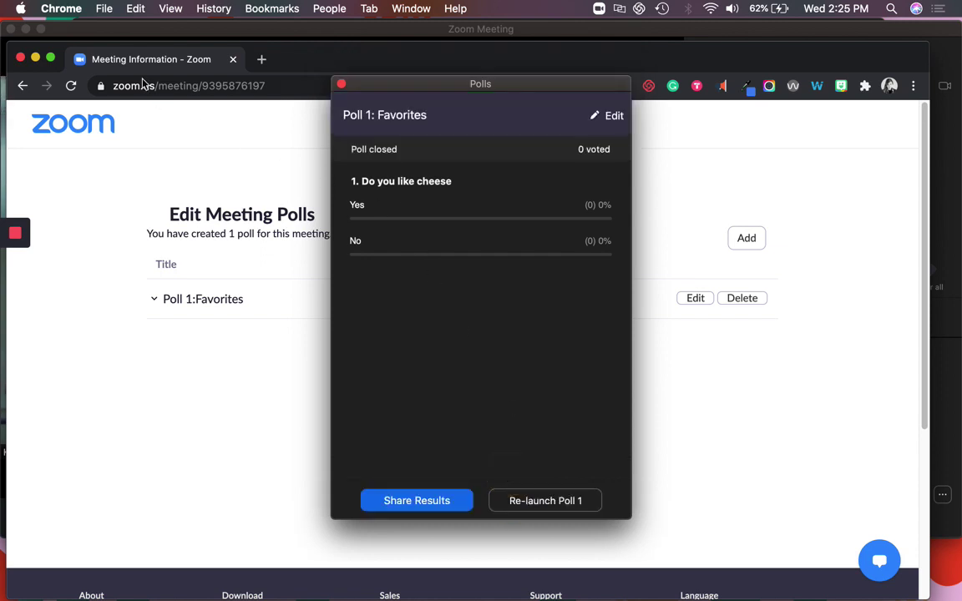
pyautogui.click(169, 71)
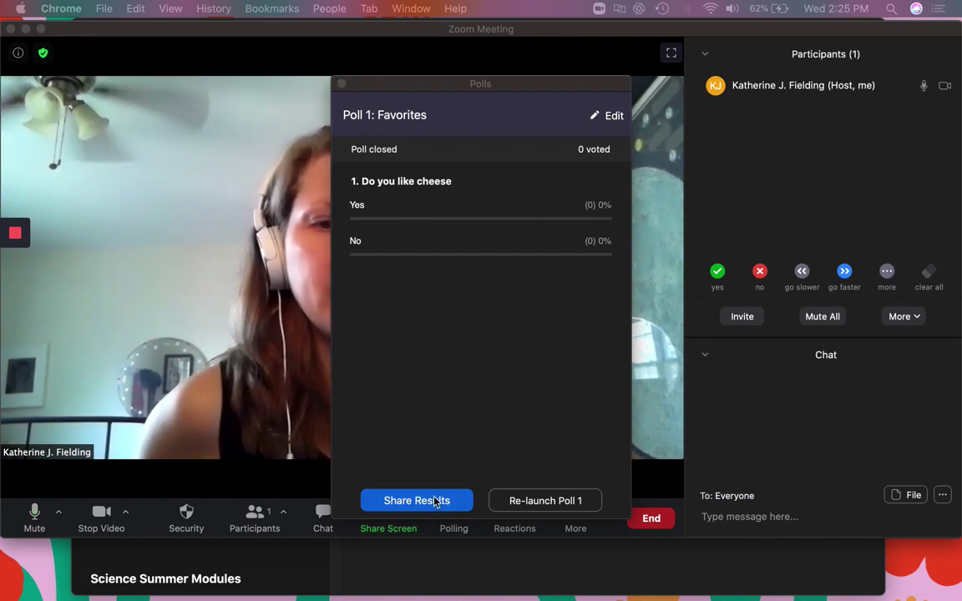
pyautogui.click(340, 84)
# Show the available meeting reactions and open the additional meeting options
pyautogui.click(513, 519)
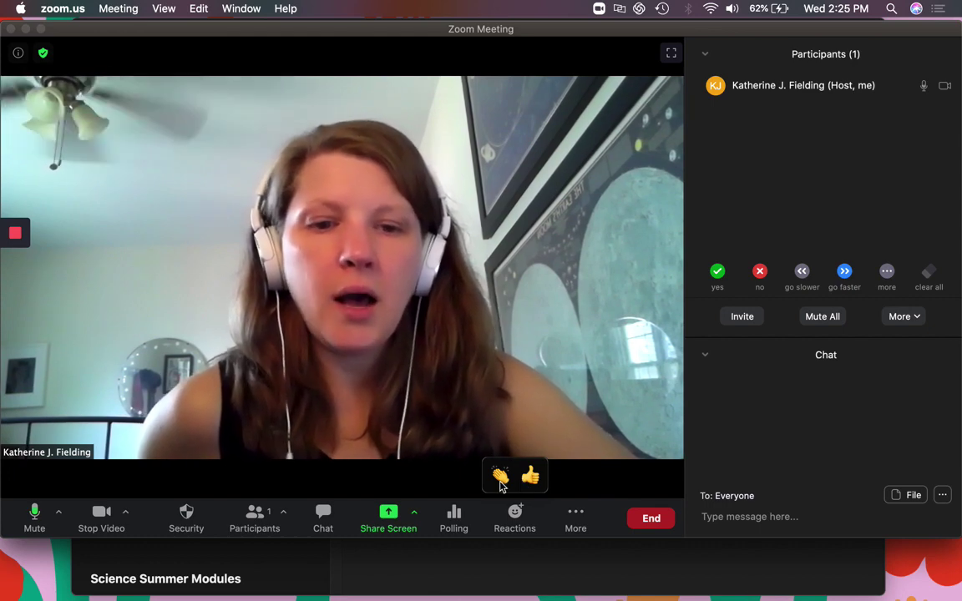
pyautogui.click(572, 518)
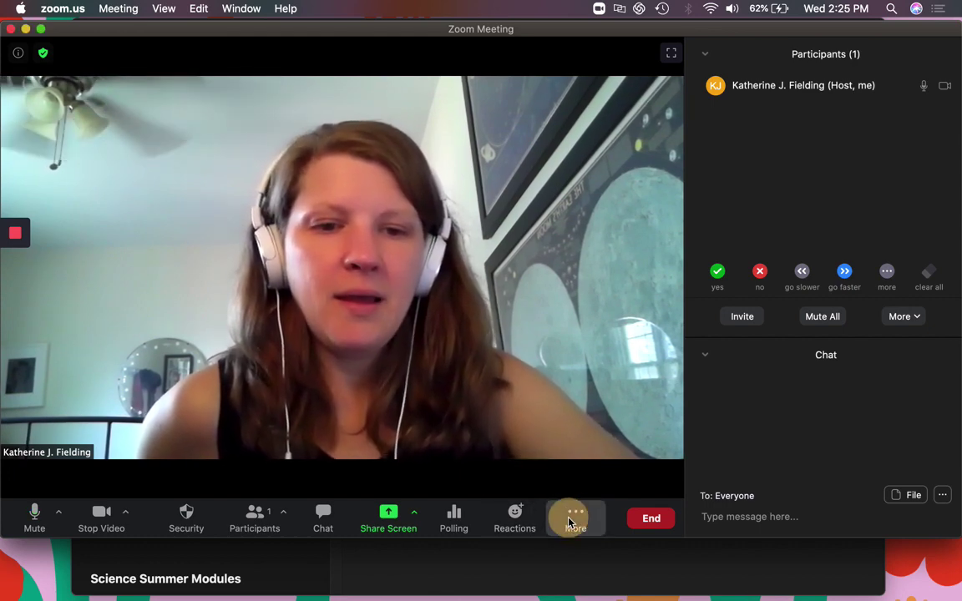